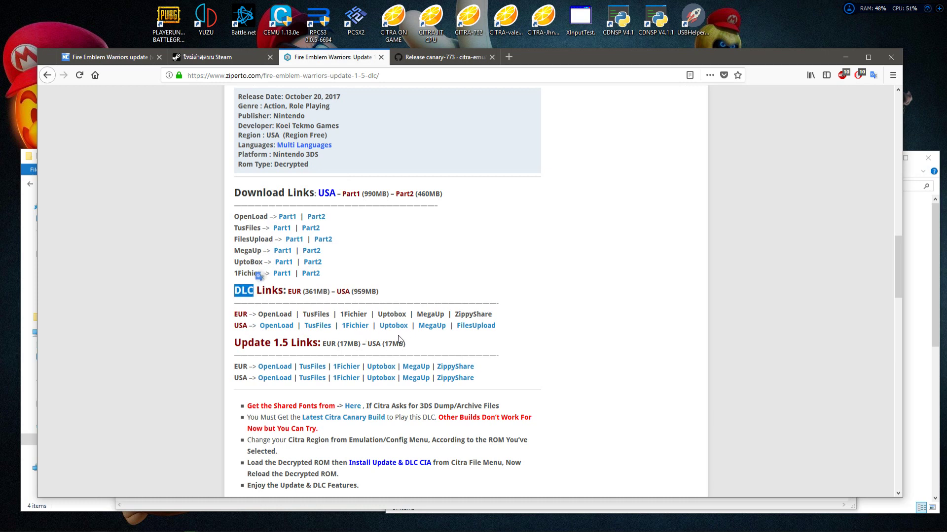
Examine the game, DLC and Update 1.5 download links on the Fire Emblem Warriors page.
{"action": "scroll", "coordinate": [258, 233], "scroll_direction": "down", "scroll_amount": 2}
{"action": "scroll", "coordinate": [258, 233], "scroll_direction": "down", "scroll_amount": 1}
{"action": "left_click_drag", "start_coordinate": [235, 281], "coordinate": [292, 281]}
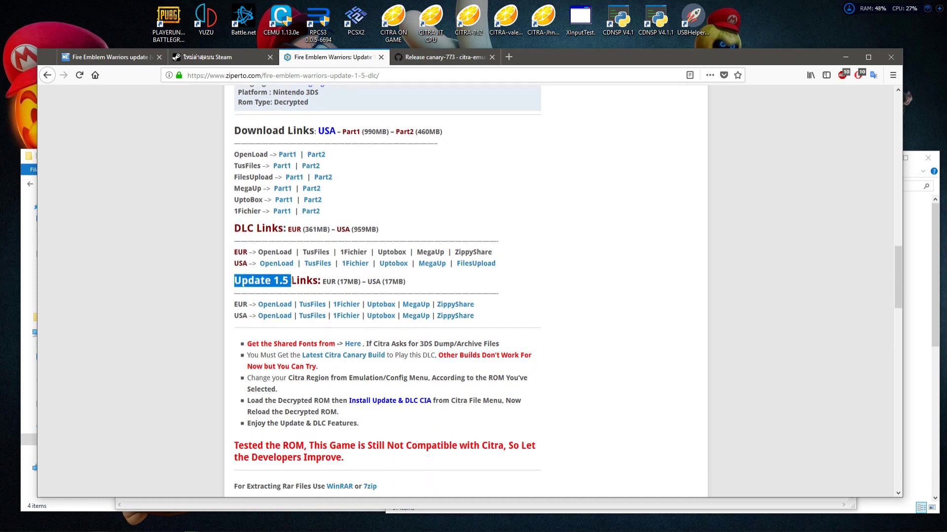
{"action": "left_click_drag", "start_coordinate": [250, 316], "coordinate": [209, 290]}
{"action": "left_click", "coordinate": [208, 288]}
{"action": "scroll", "coordinate": [222, 270], "scroll_direction": "up", "scroll_amount": 4}
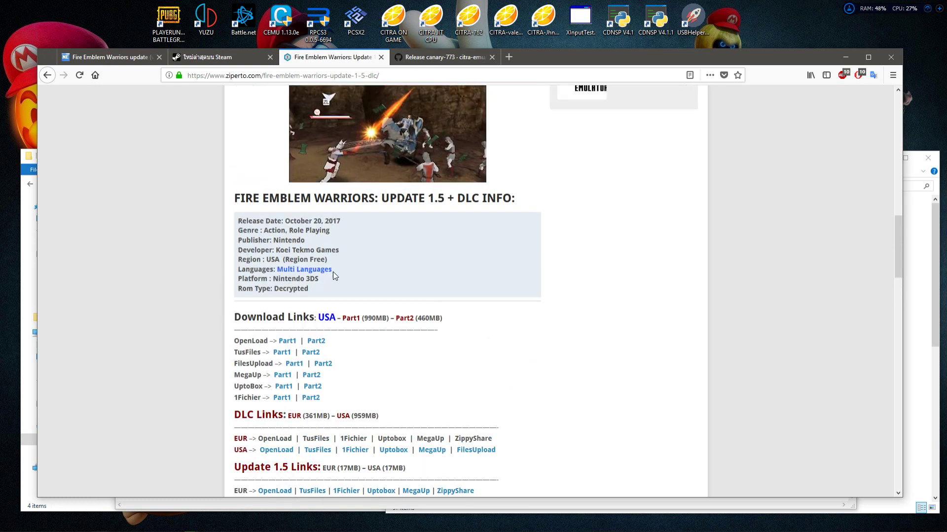
Switch to the Notepad guide and read instruction 3 about downloading and extracting Citra.
{"action": "left_click", "coordinate": [146, 525]}
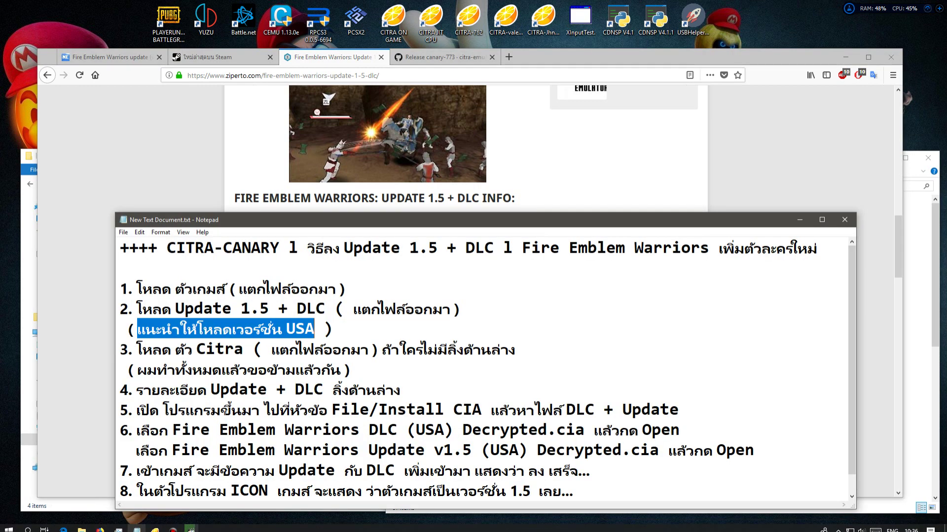
{"action": "left_click_drag", "start_coordinate": [137, 349], "coordinate": [514, 350]}
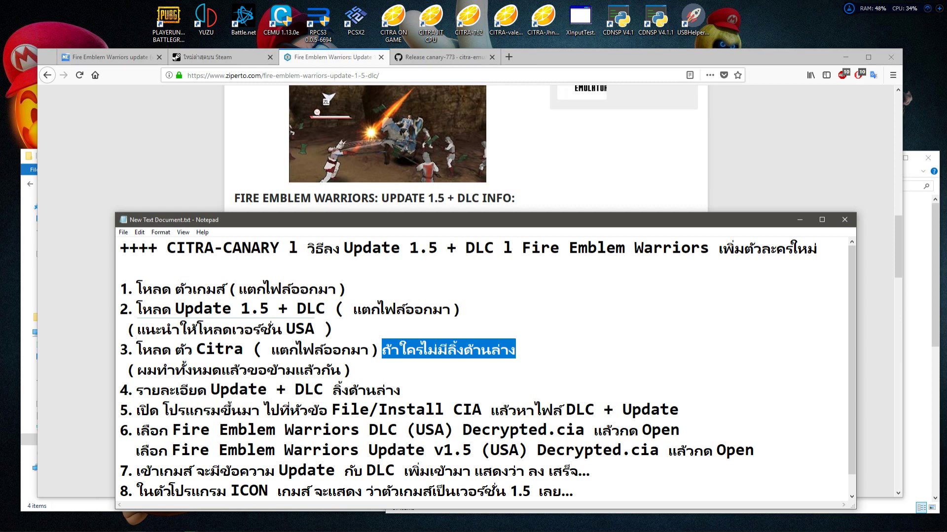
{"action": "left_click_drag", "start_coordinate": [137, 370], "coordinate": [330, 369]}
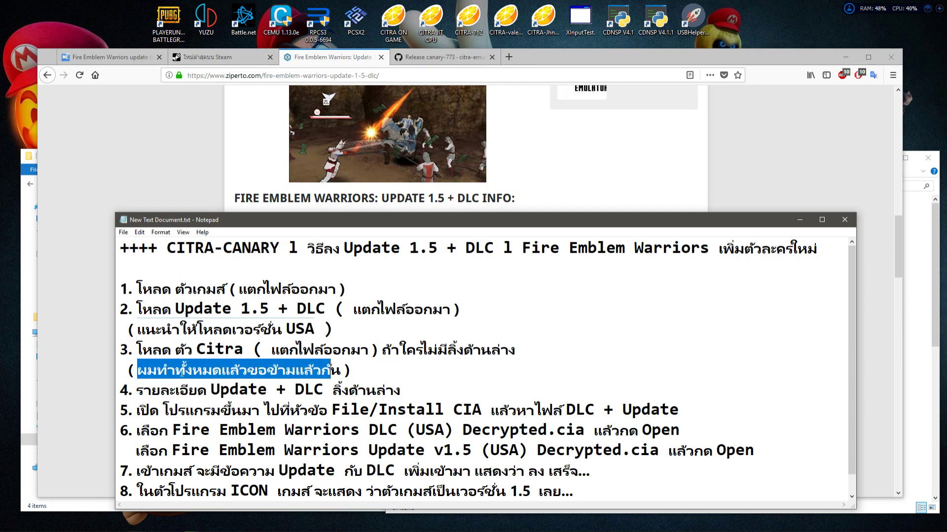
{"action": "left_click", "coordinate": [430, 94]}
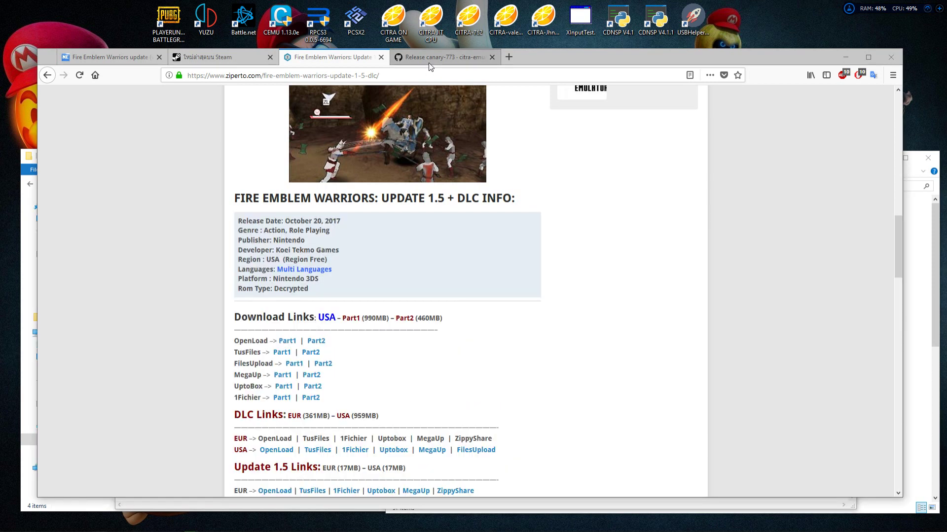
{"action": "key", "text": "ctrl+Tab"}
{"action": "left_click_drag", "start_coordinate": [401, 206], "coordinate": [312, 206]}
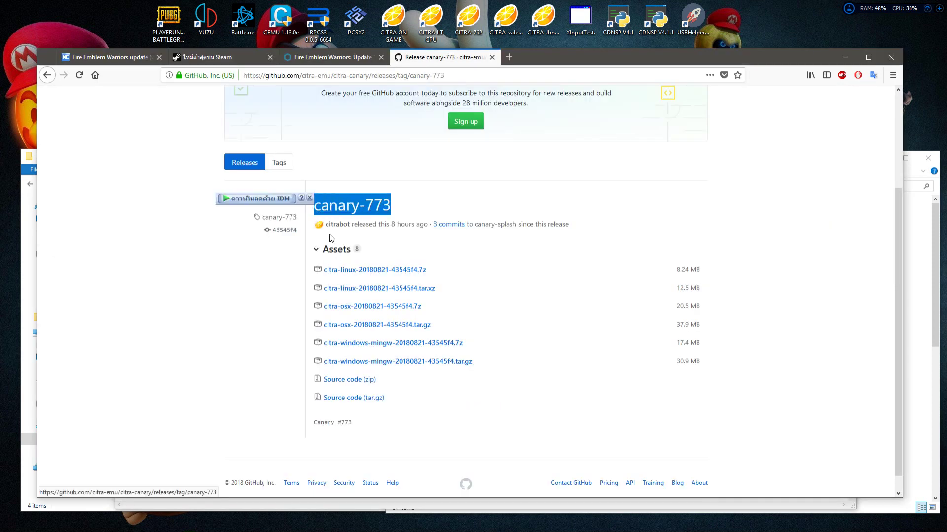
{"action": "right_click", "coordinate": [367, 361]}
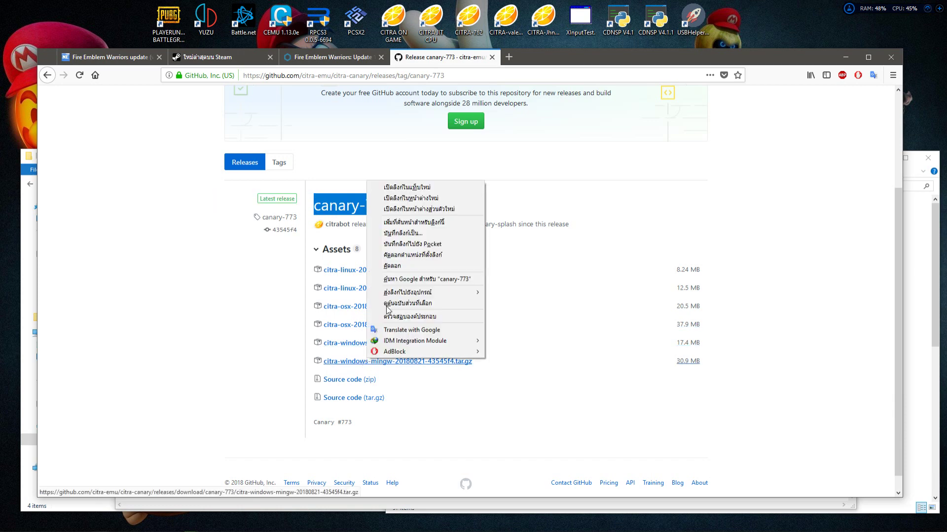
{"action": "left_click", "coordinate": [406, 188]}
{"action": "left_click", "coordinate": [536, 60]}
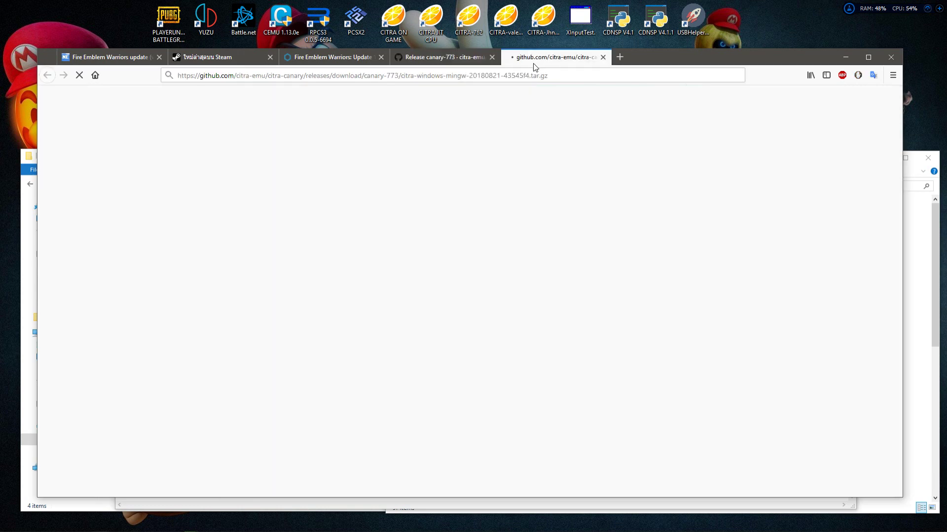
{"action": "left_click", "coordinate": [602, 57]}
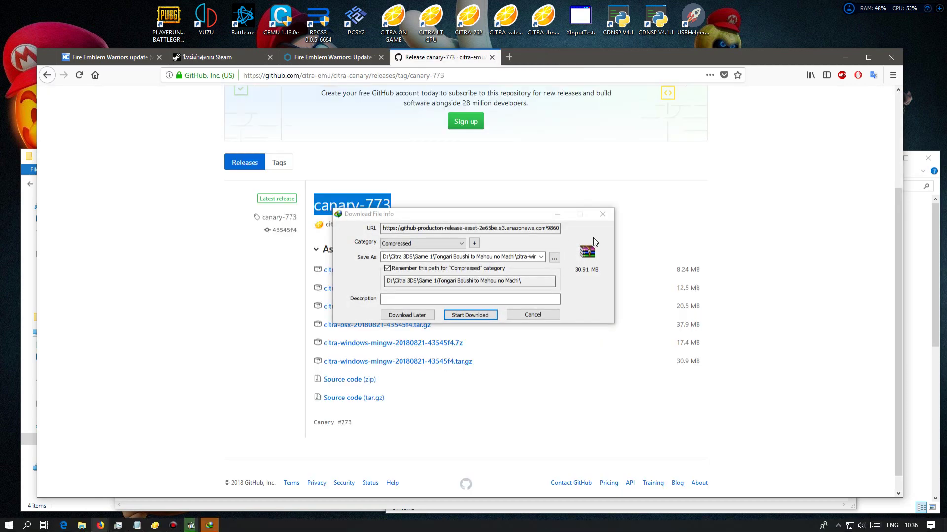
{"action": "left_click", "coordinate": [612, 221]}
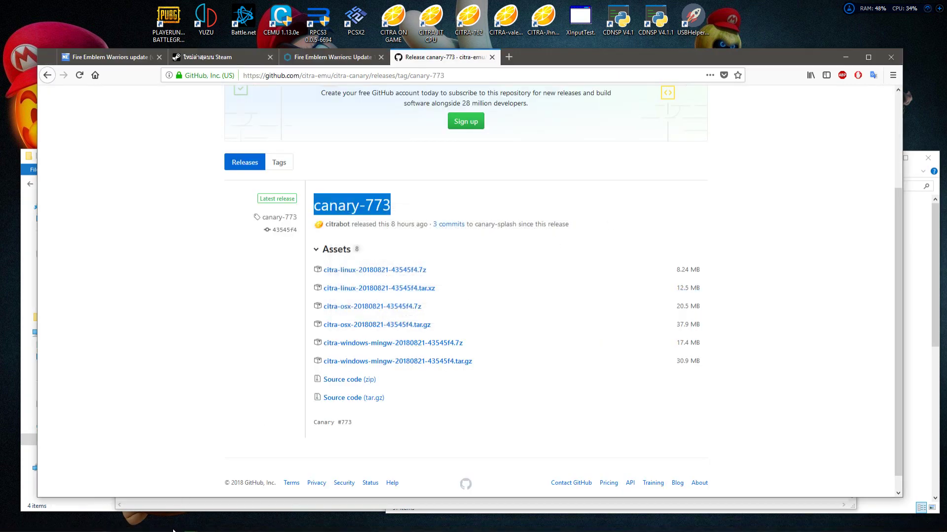
Return to the Notepad guide and read instruction 4 about the Update and DLC details.
{"action": "left_click", "coordinate": [137, 530]}
{"action": "scroll", "coordinate": [486, 368], "scroll_direction": "down", "scroll_amount": 1}
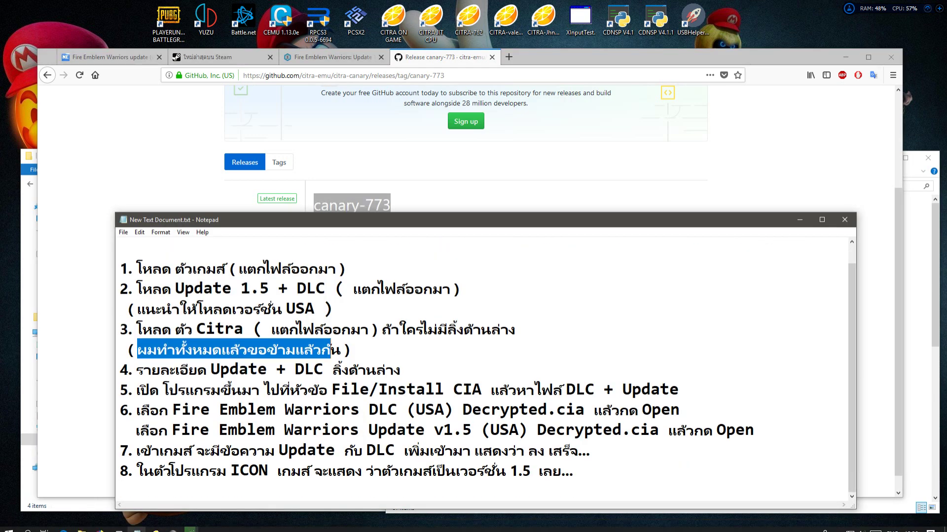
{"action": "left_click_drag", "start_coordinate": [136, 370], "coordinate": [400, 370]}
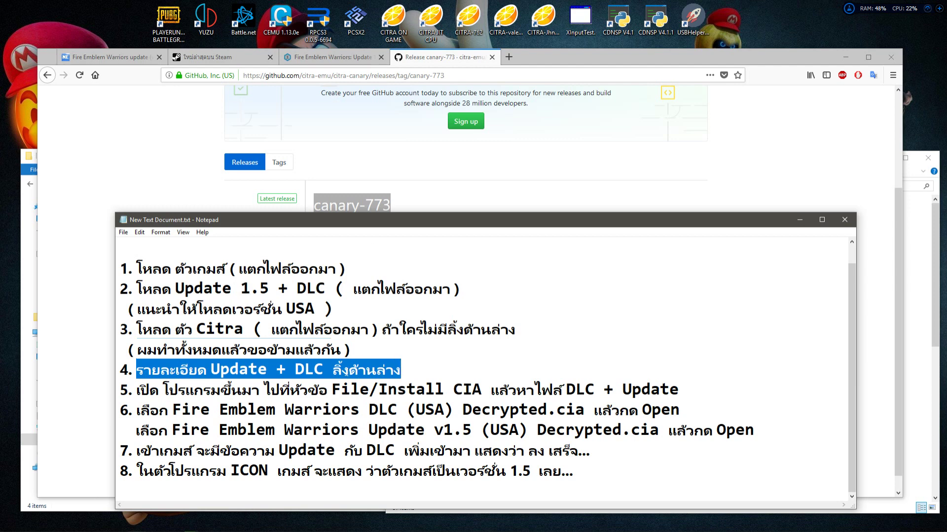
Review the Fire Emblem Warriors update article and its Version 1.5.0 patch notes in the browser, and minimize the browser.
{"action": "left_click", "coordinate": [99, 57]}
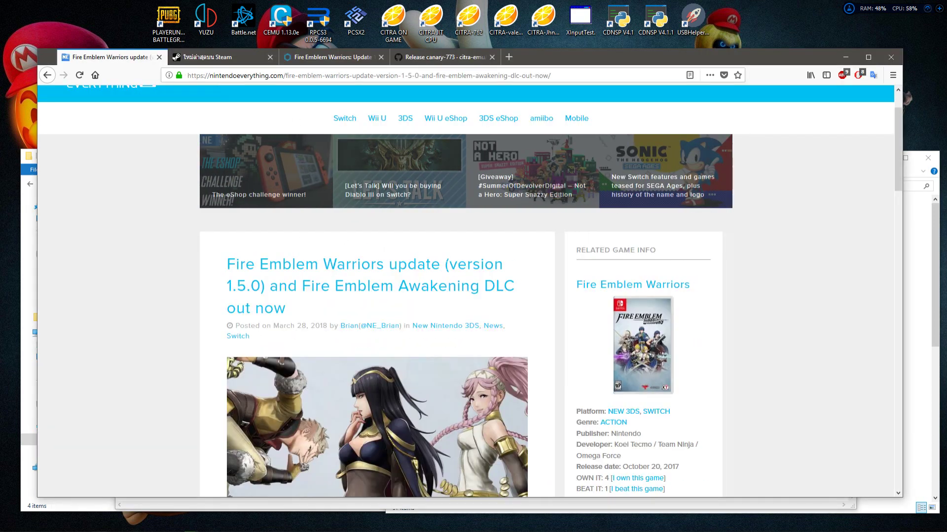
{"action": "left_click_drag", "start_coordinate": [458, 265], "coordinate": [261, 282]}
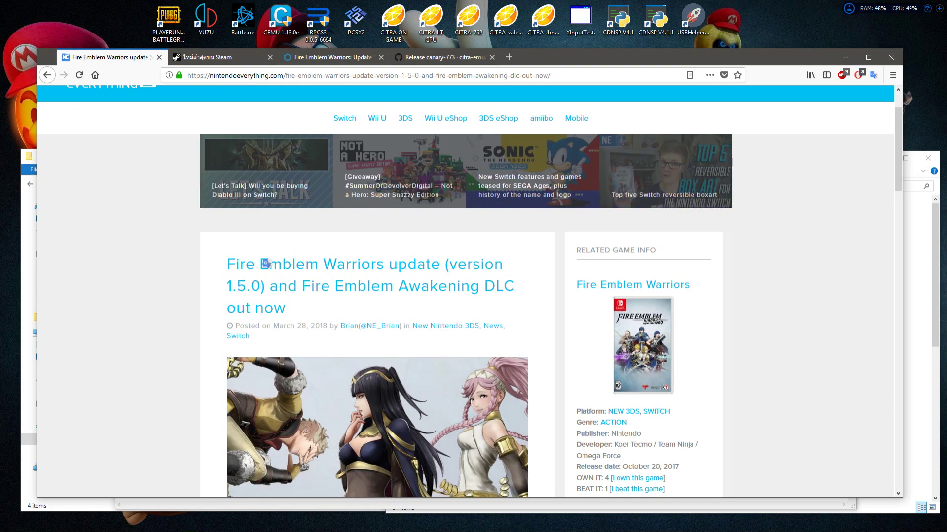
{"action": "double_click", "coordinate": [499, 286]}
{"action": "scroll", "coordinate": [377, 254], "scroll_direction": "down", "scroll_amount": 6}
{"action": "scroll", "coordinate": [377, 253], "scroll_direction": "down", "scroll_amount": 6}
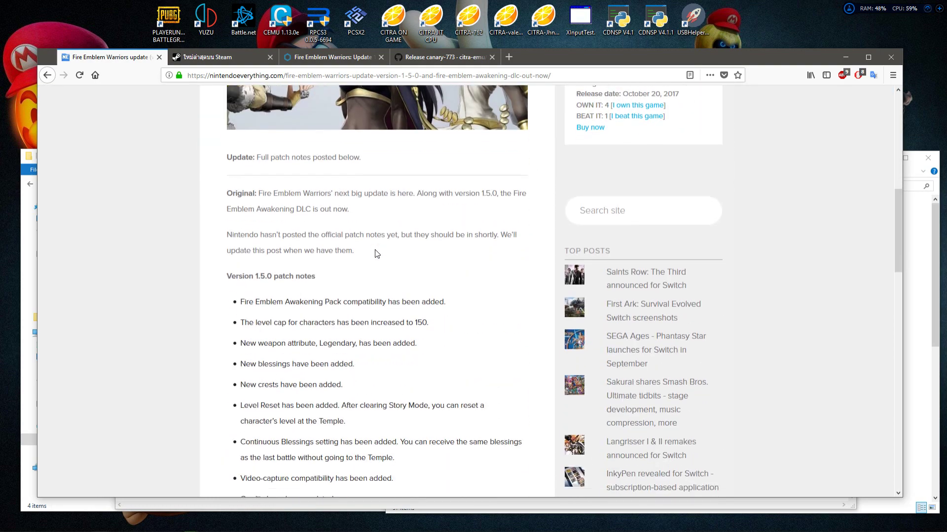
{"action": "scroll", "coordinate": [382, 252], "scroll_direction": "up", "scroll_amount": 7}
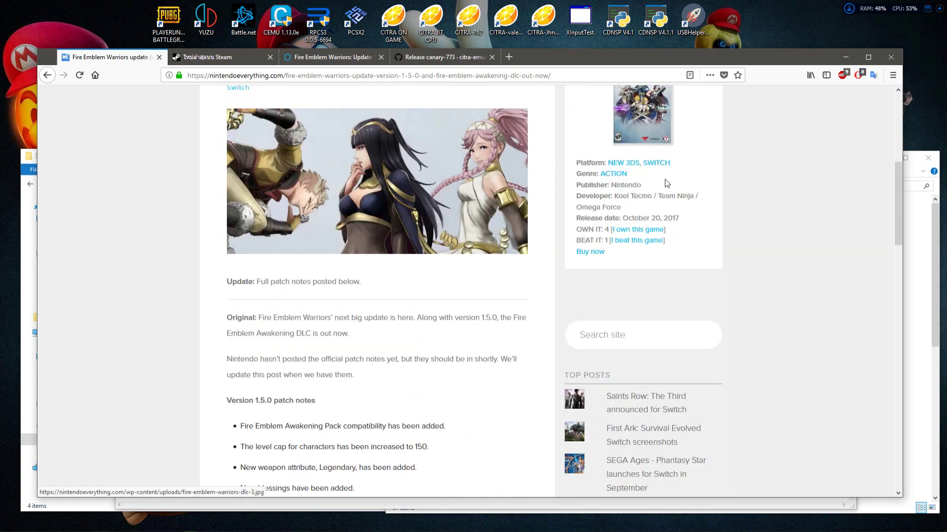
{"action": "scroll", "coordinate": [395, 246], "scroll_direction": "up", "scroll_amount": 4}
{"action": "left_click", "coordinate": [846, 56]}
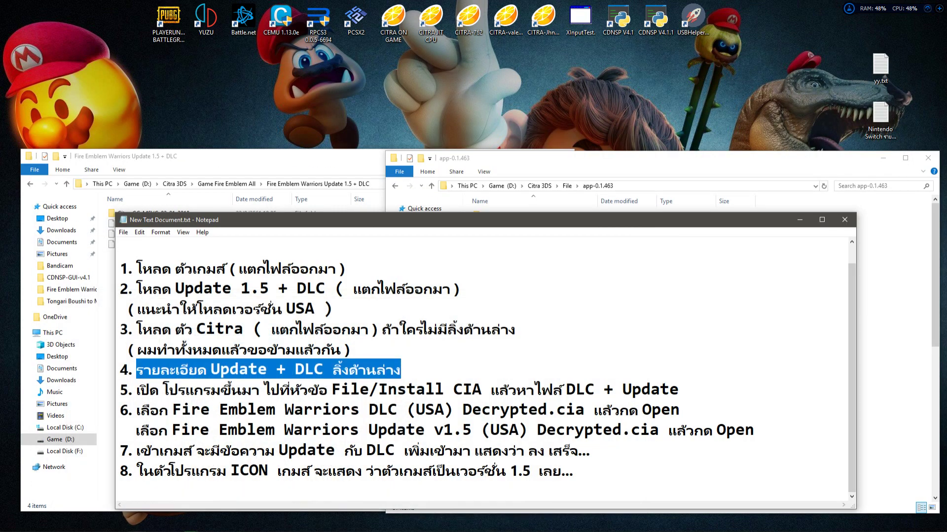
Read instruction 5 of the Notepad guide on installing a CIA, checking the Citra game list along the way.
{"action": "left_click_drag", "start_coordinate": [137, 389], "coordinate": [260, 390]}
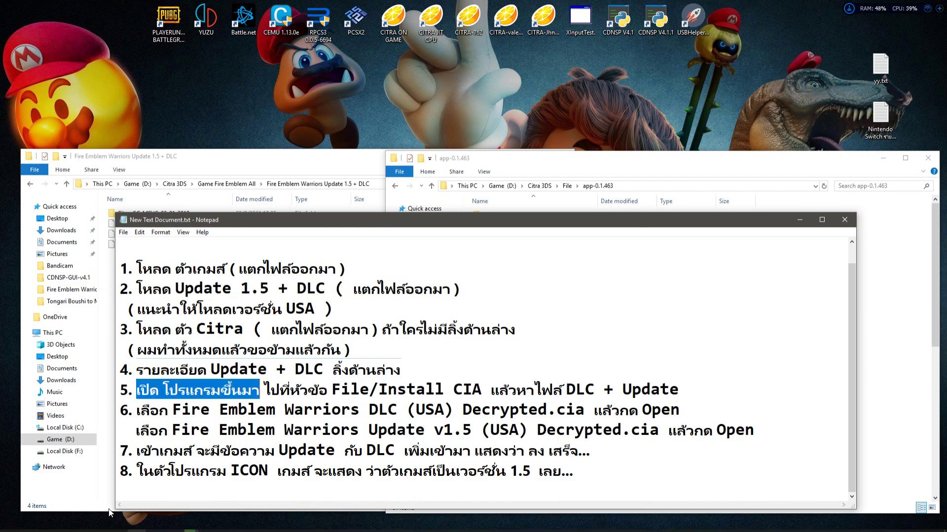
{"action": "left_click", "coordinate": [156, 526]}
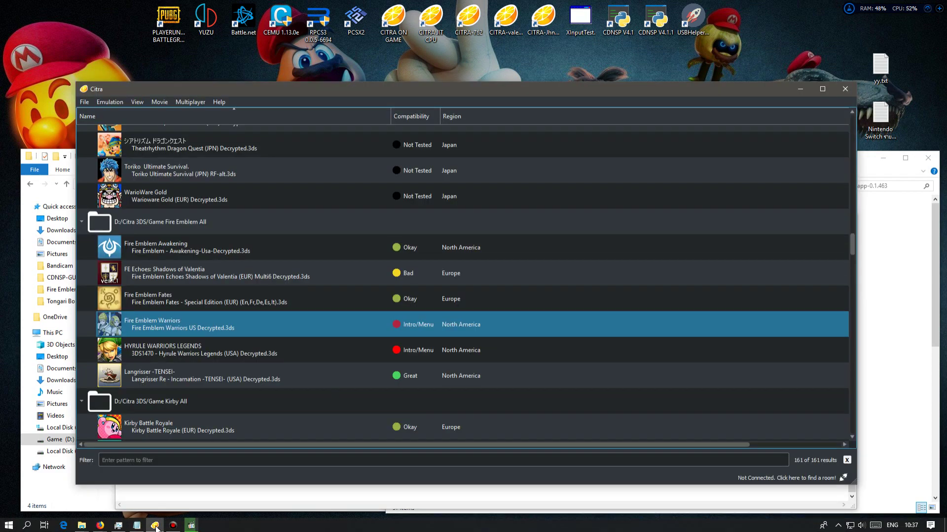
{"action": "left_click", "coordinate": [137, 525]}
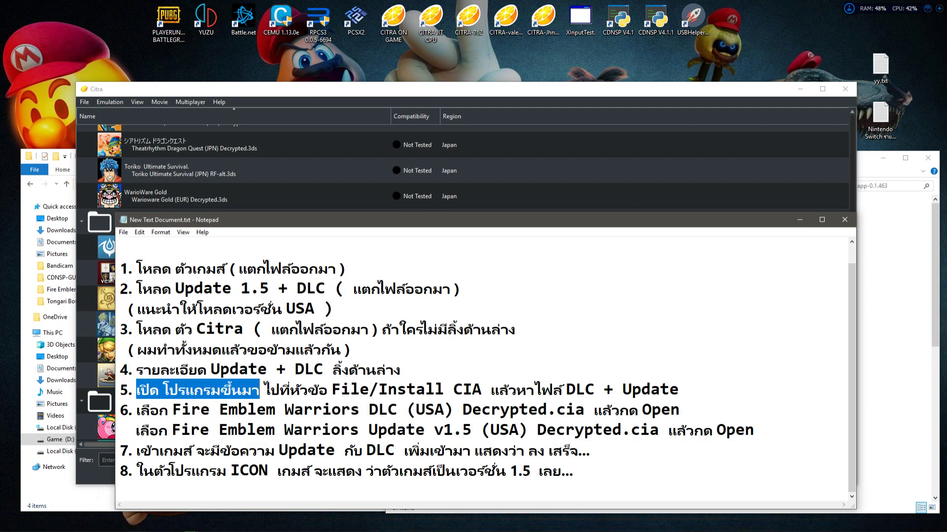
{"action": "left_click_drag", "start_coordinate": [263, 389], "coordinate": [369, 389]}
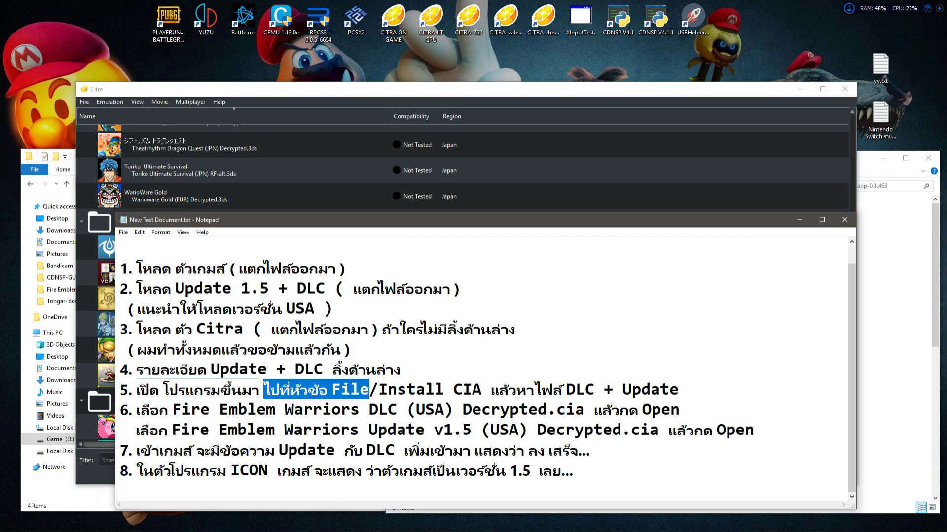
{"action": "left_click_drag", "start_coordinate": [379, 389], "coordinate": [679, 391]}
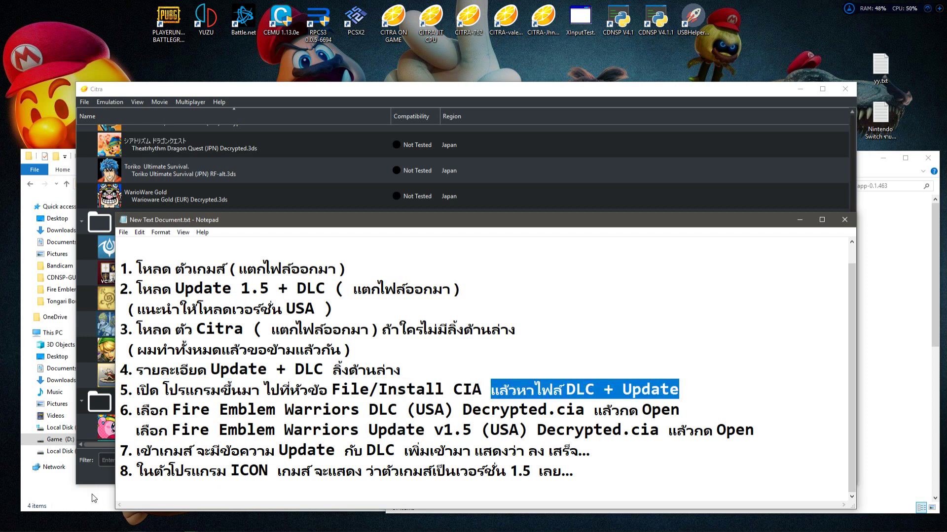
Switch to the Fire Emblem Warriors Update 1.5 + DLC folder in File Explorer and check its extracted files.
{"action": "key", "text": "alt+Tab"}
{"action": "left_click_drag", "start_coordinate": [196, 324], "coordinate": [134, 226]}
{"action": "left_click", "coordinate": [211, 316]}
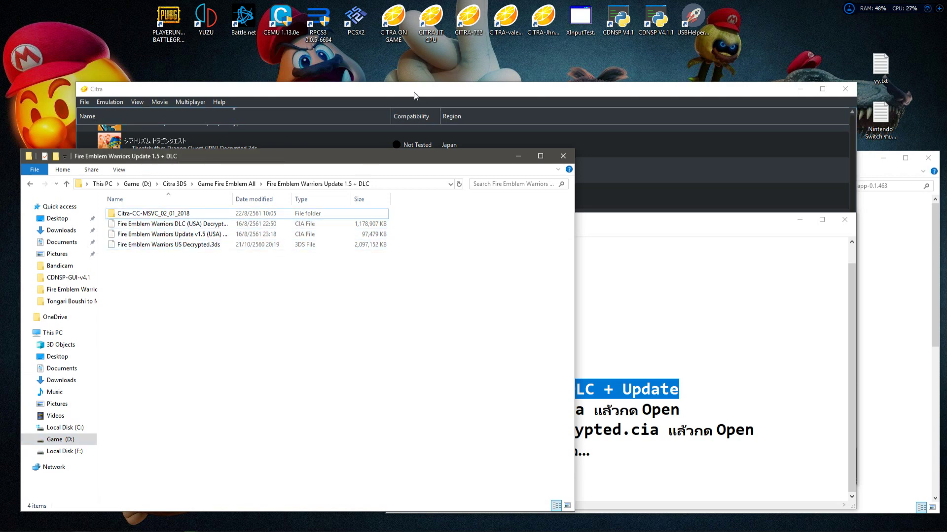
In Citra, start Install CIA and browse to Citra 3DS > Game Fire Emblem All > Fire Emblem Warriors Update 1.5 + DLC.
{"action": "left_click", "coordinate": [327, 90]}
{"action": "left_click", "coordinate": [91, 102]}
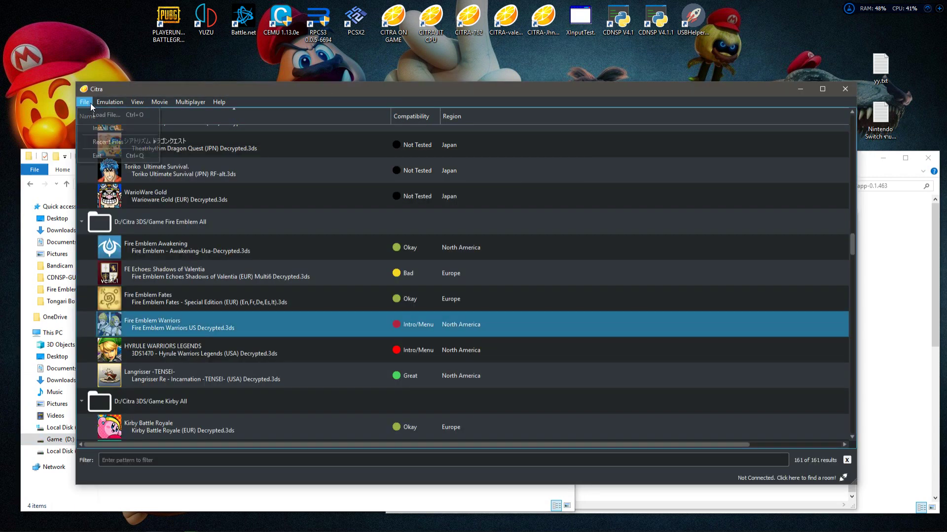
{"action": "left_click", "coordinate": [98, 131]}
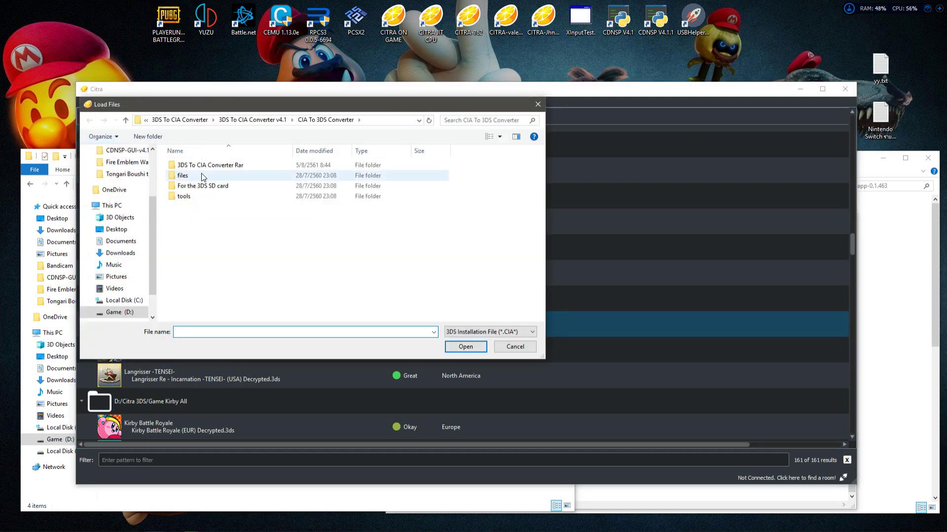
{"action": "left_click", "coordinate": [189, 121]}
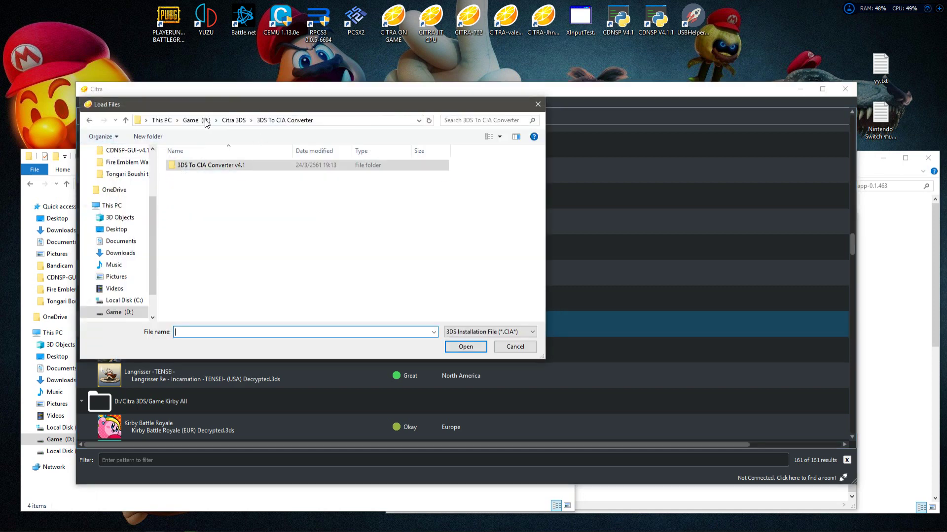
{"action": "left_click", "coordinate": [234, 120]}
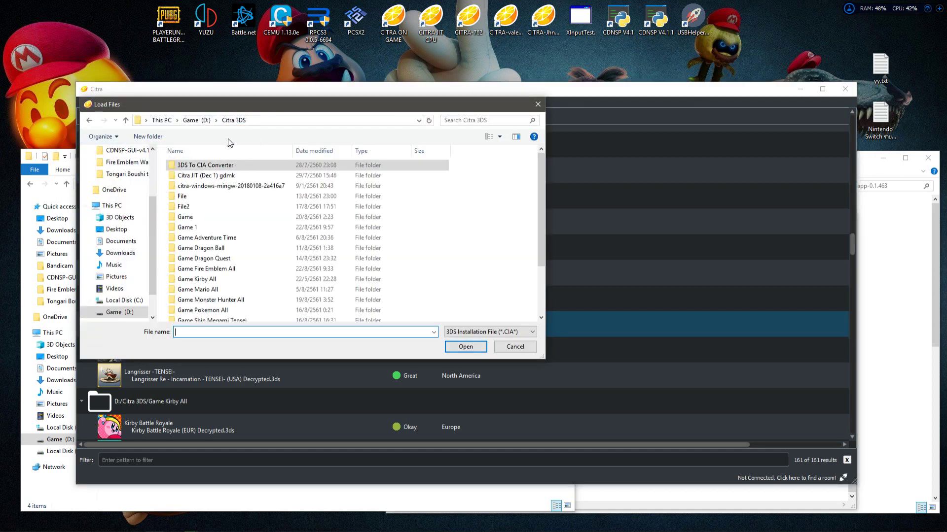
{"action": "double_click", "coordinate": [217, 269]}
{"action": "double_click", "coordinate": [233, 197]}
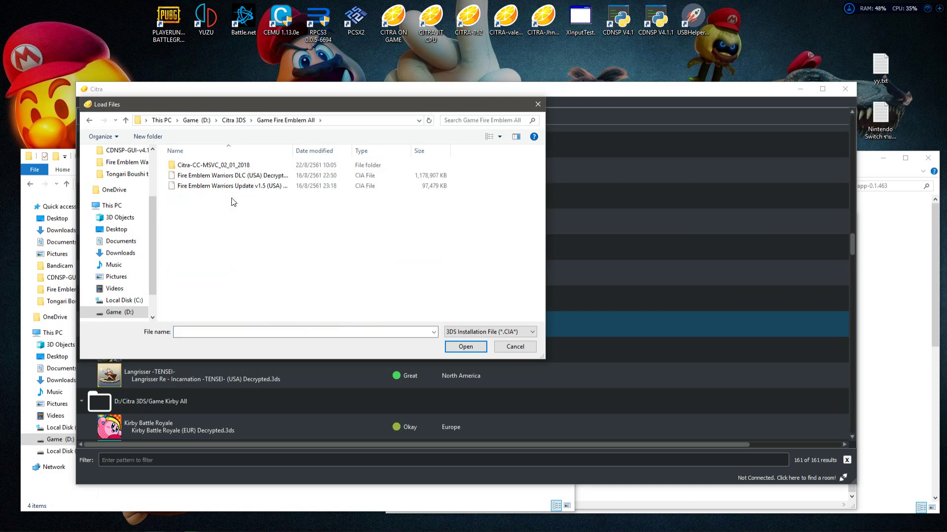
Install Fire Emblem Warriors DLC (USA) Decrypted.cia, consulting instruction 6 of the Notepad guide, and return to the guide.
{"action": "left_click", "coordinate": [244, 176]}
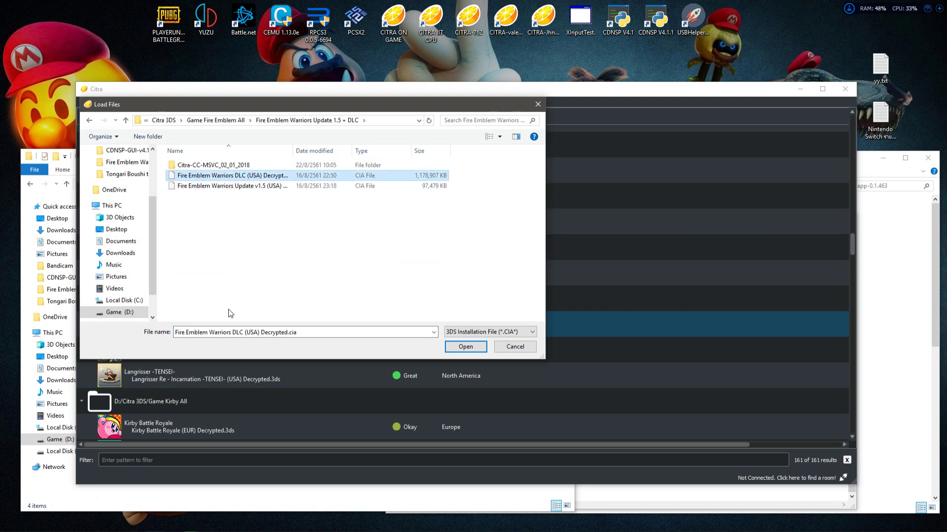
{"action": "left_click", "coordinate": [137, 528]}
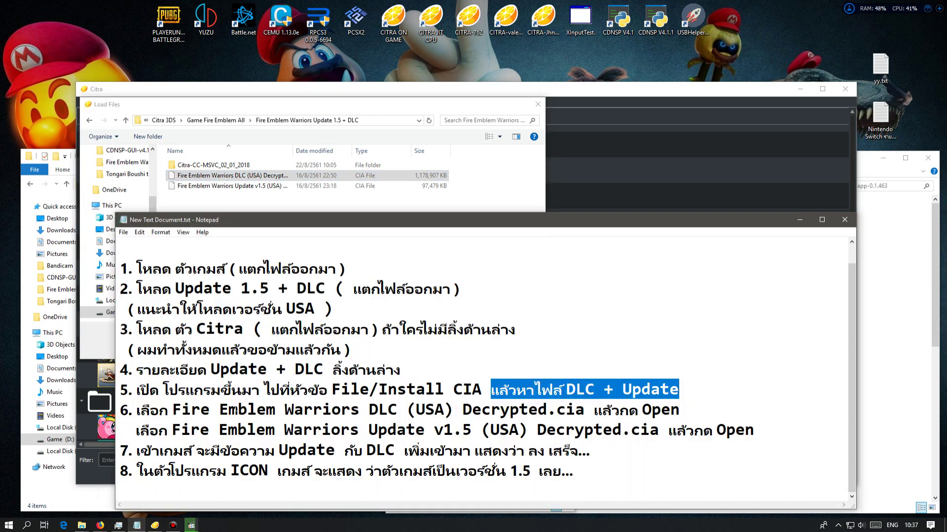
{"action": "left_click_drag", "start_coordinate": [137, 410], "coordinate": [678, 413]}
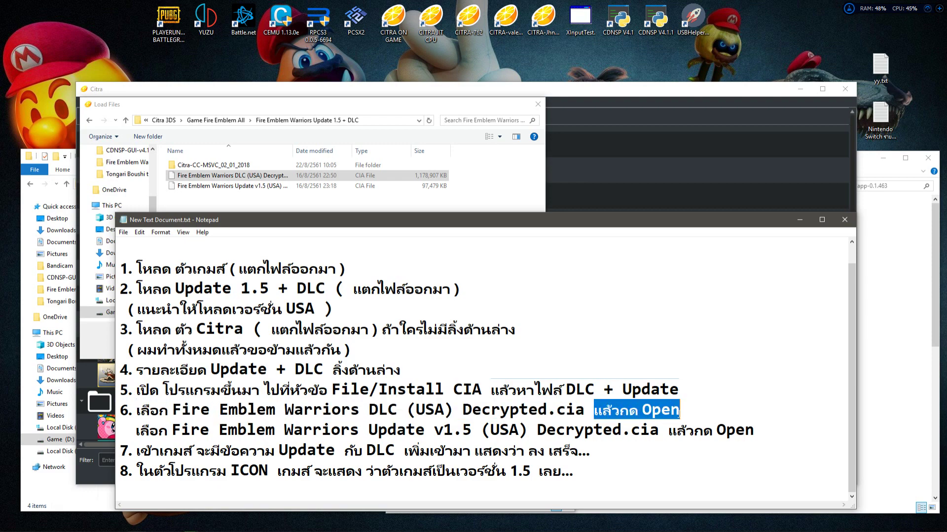
{"action": "left_click", "coordinate": [266, 176]}
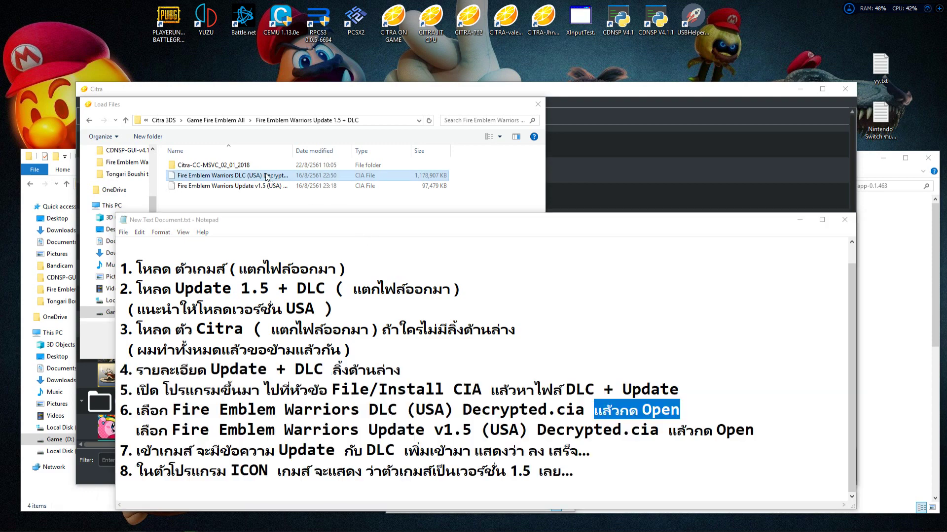
{"action": "left_click", "coordinate": [462, 347]}
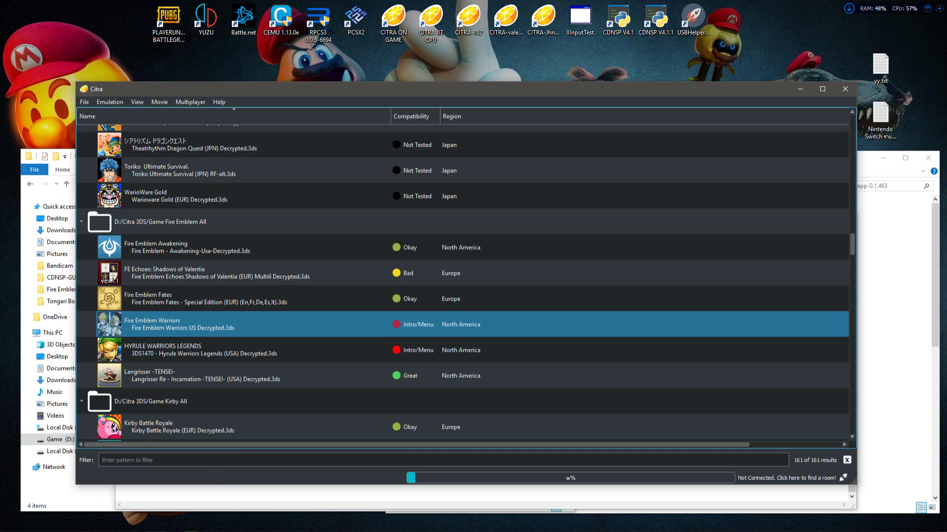
{"action": "key", "text": "alt+Tab"}
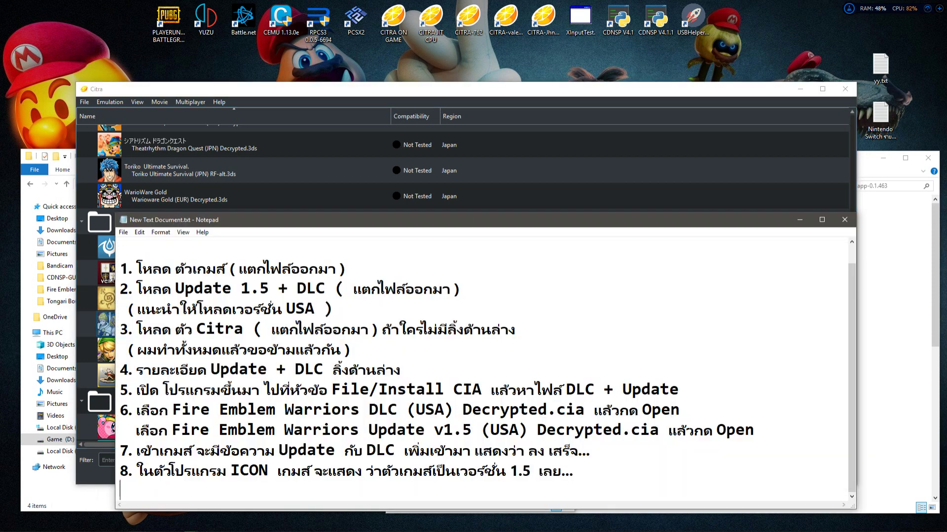
In the Notepad guide, append "จะมีหลอดด้านล้างรอจนเสร็จ" to the first line of instruction 6 and highlight it.
{"action": "left_click", "coordinate": [679, 409]}
{"action": "type", "text": "จะมีหลอดด้านล"}
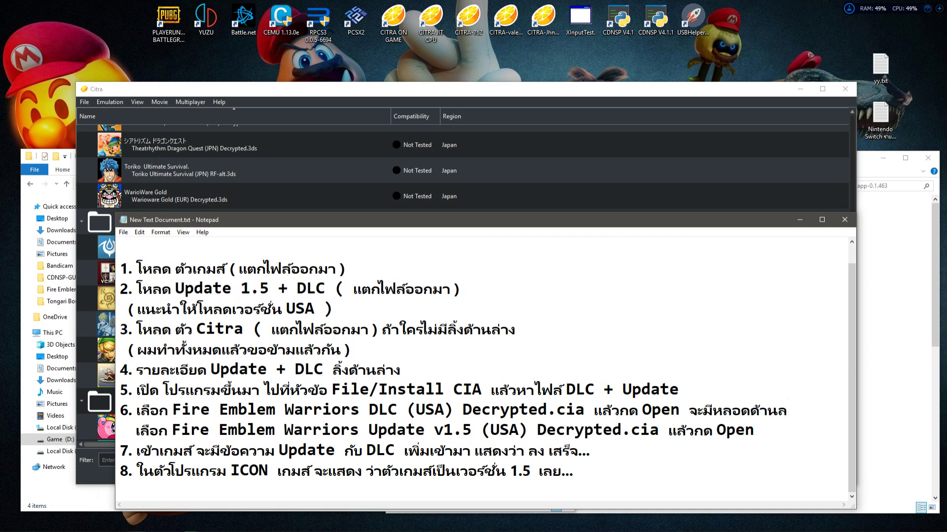
{"action": "type", "text": "้างรอจนเสร็จ"}
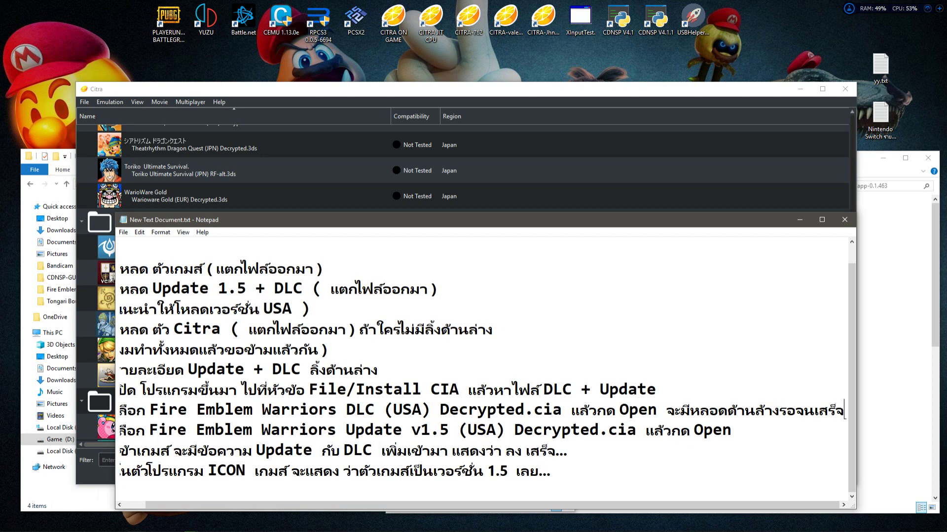
{"action": "left_click_drag", "start_coordinate": [666, 411], "coordinate": [845, 411]}
Check the DLC installation progress in Citra, referring back to the waiting note in instruction 6 of the Notepad guide.
{"action": "left_click", "coordinate": [513, 86]}
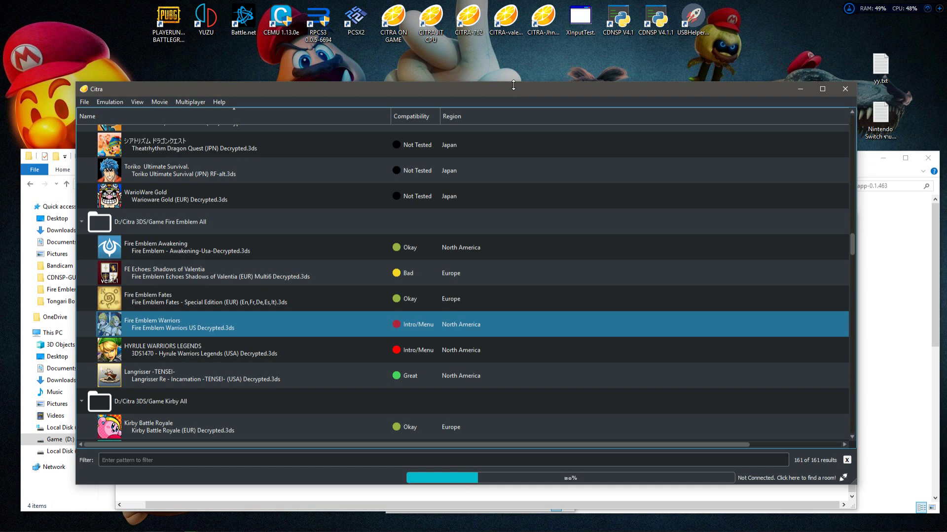
{"action": "key", "text": "XF86AudioLowerVolume"}
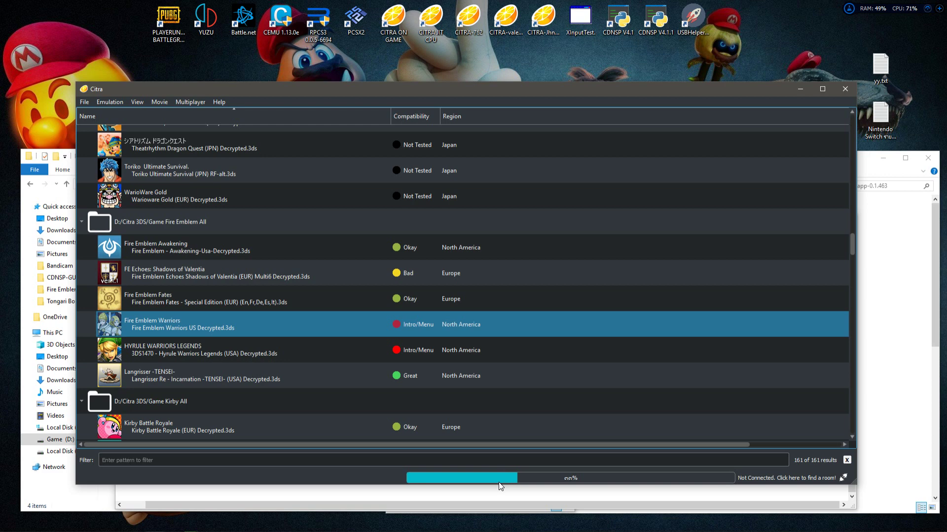
{"action": "key", "text": "XF86AudioLowerVolume"}
{"action": "left_click", "coordinate": [862, 172]}
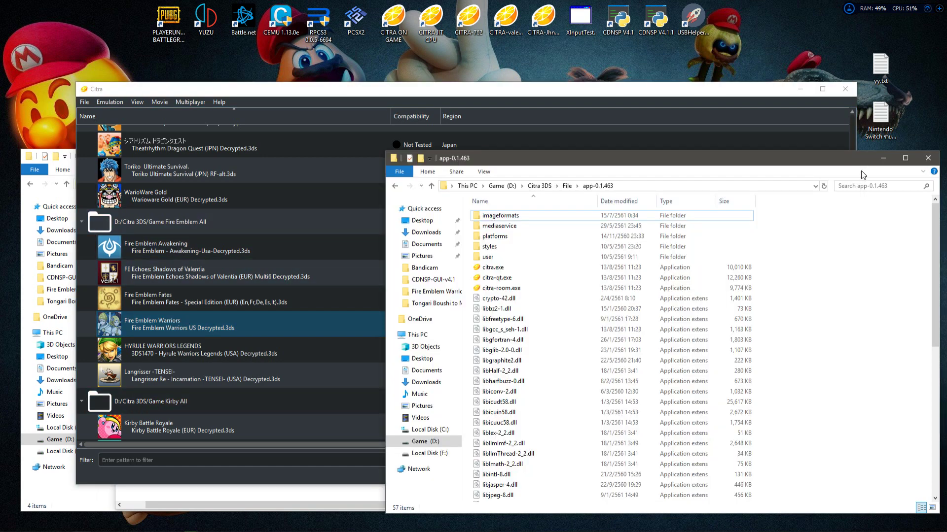
{"action": "left_click", "coordinate": [262, 476]}
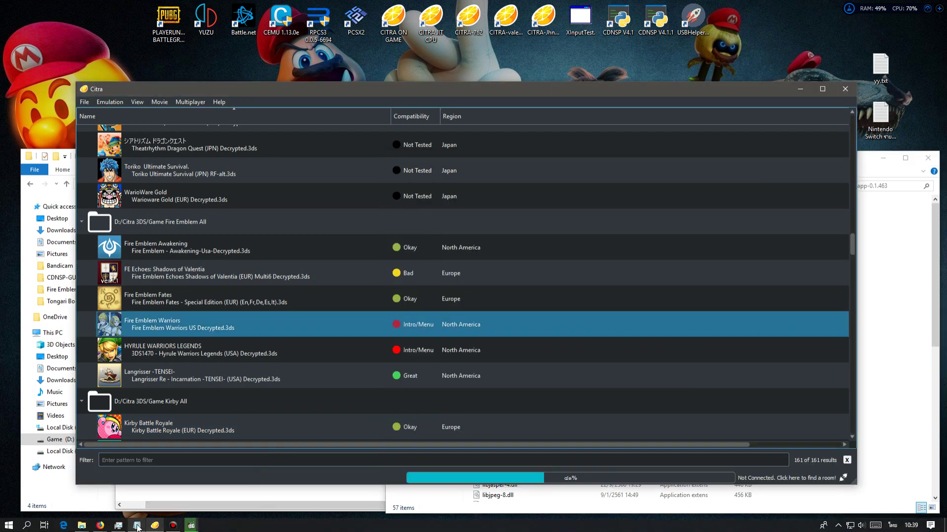
{"action": "left_click", "coordinate": [138, 526]}
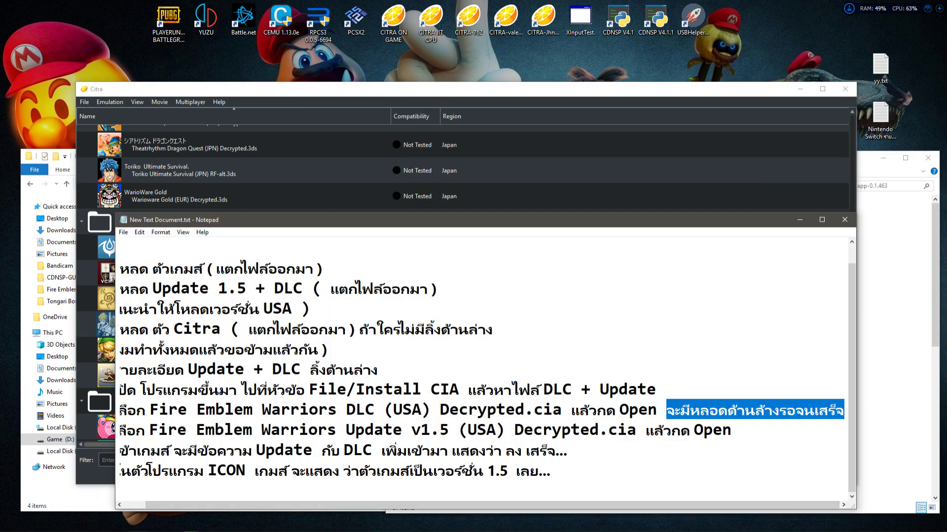
{"action": "left_click_drag", "start_coordinate": [459, 505], "coordinate": [365, 502]}
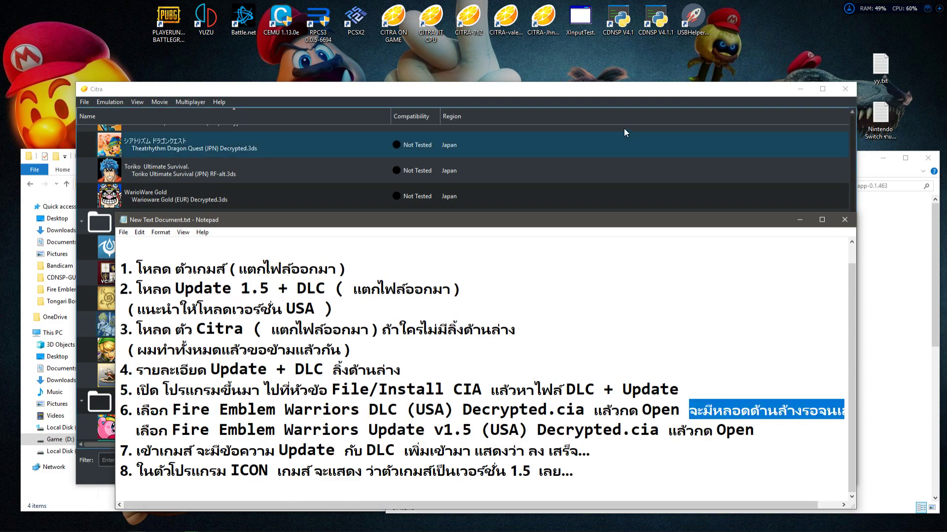
{"action": "left_click", "coordinate": [635, 93]}
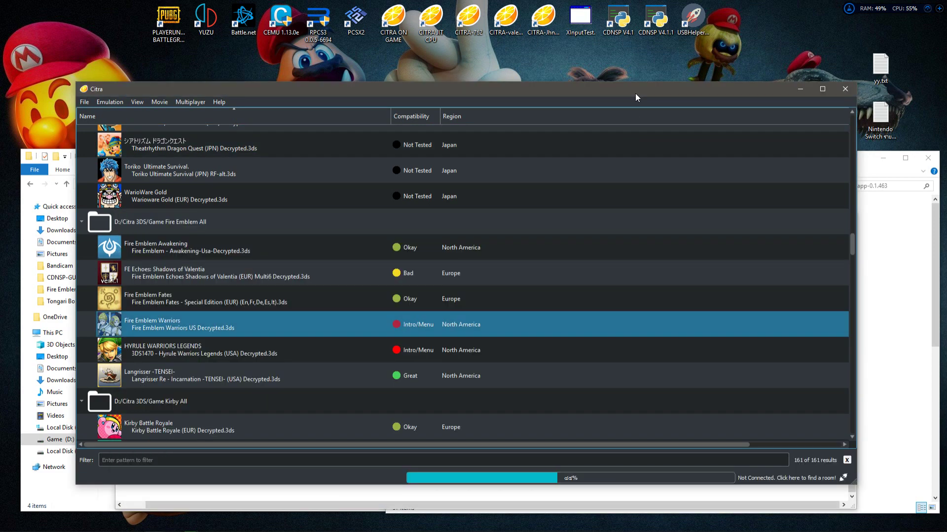
{"action": "key", "text": "XF86AudioLowerVolume"}
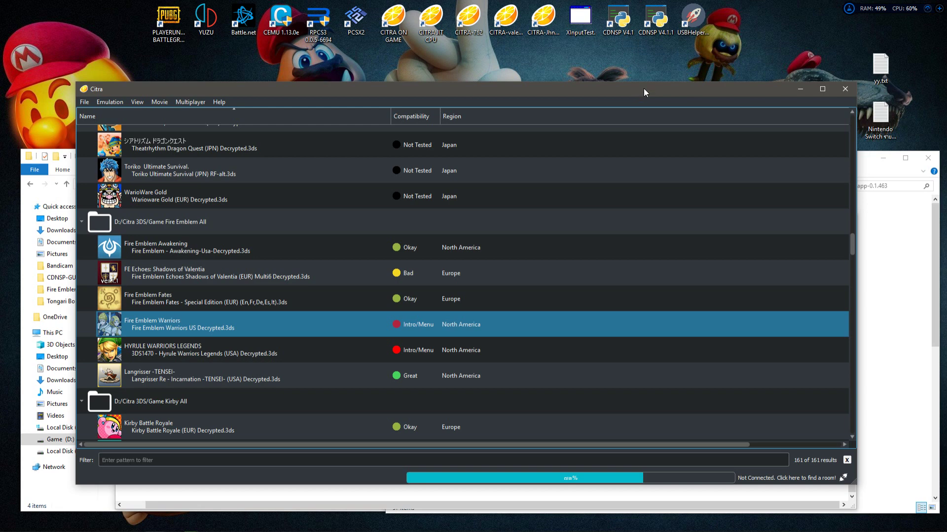
Back in the Notepad guide, add the line "จะนานหน่อยเพราะตัวไฟล์ ขนาดใหญ่" between instructions 6 and 7.
{"action": "left_click", "coordinate": [862, 170]}
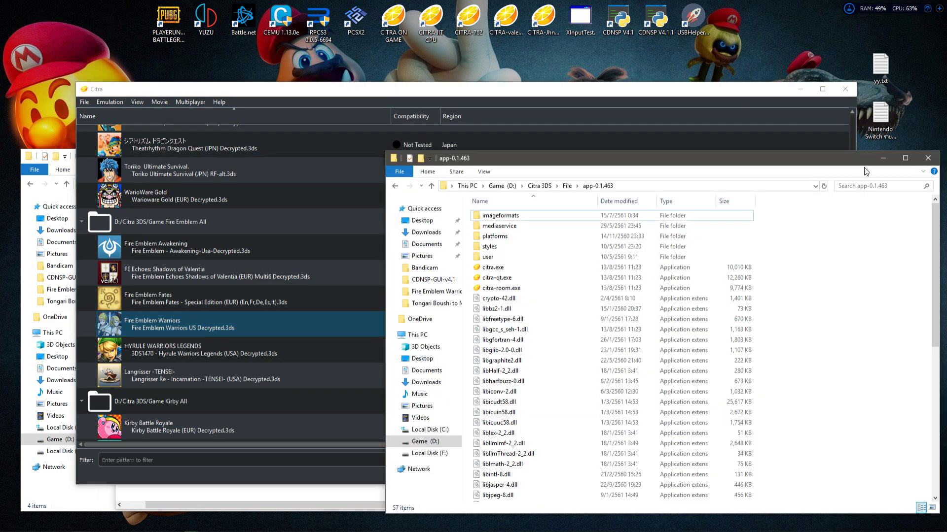
{"action": "left_click", "coordinate": [137, 526]}
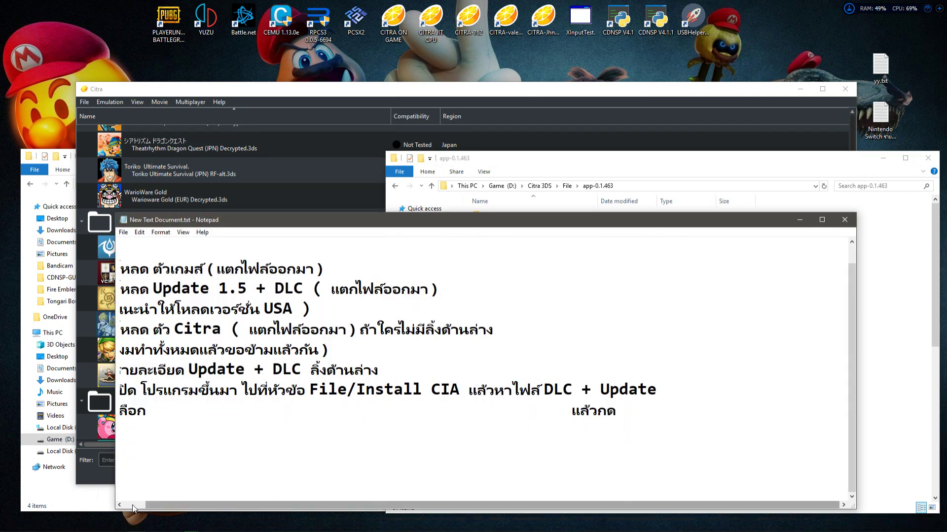
{"action": "left_click", "coordinate": [118, 505]}
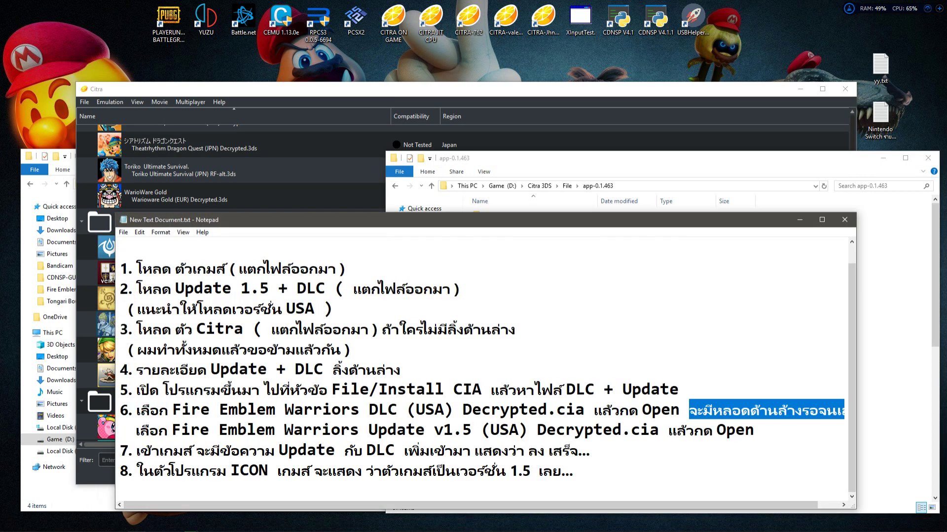
{"action": "left_click", "coordinate": [121, 450]}
{"action": "key", "text": "Return"}
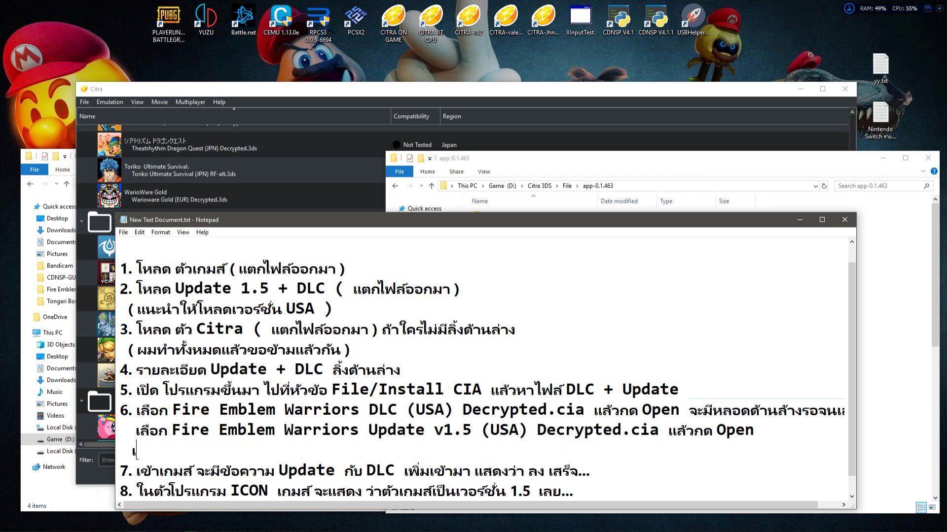
{"action": "type", "text": "จะนานหน่อยเพร"}
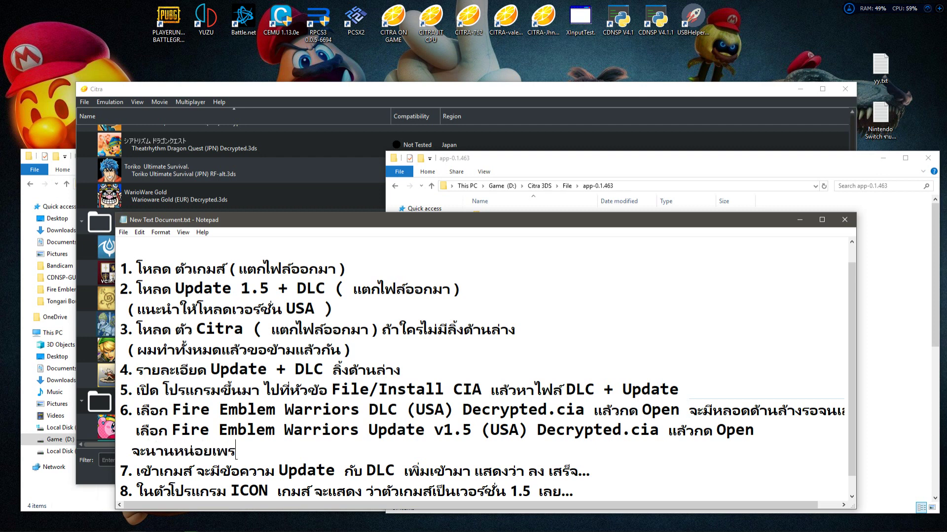
{"action": "type", "text": "าะตัวฟล"}
{"action": "key", "text": "BackSpace"}
{"action": "key", "text": "BackSpace"}
{"action": "type", "text": "ไฟล์"}
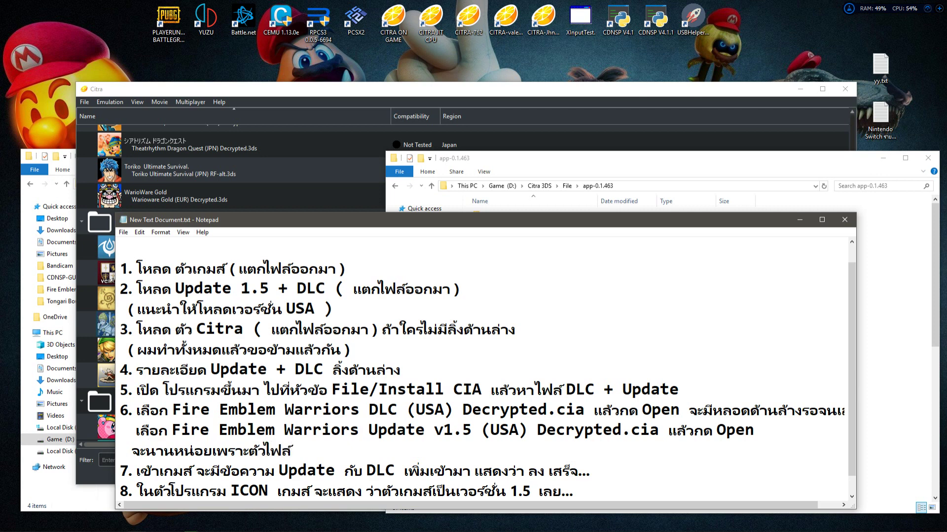
{"action": "type", "text": " ขนาดใหญ่"}
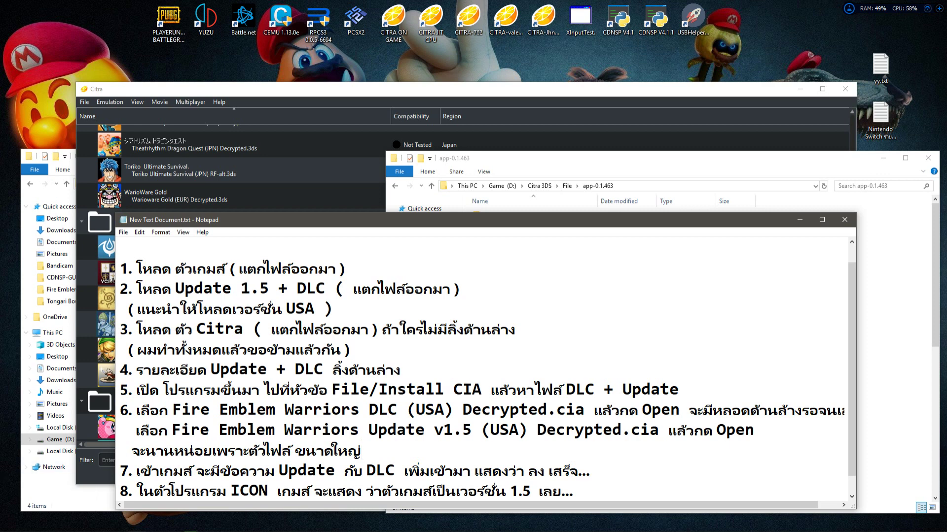
Indent the added file-size note in line with the text above it and highlight it for reading.
{"action": "left_click", "coordinate": [132, 449]}
{"action": "left_click_drag", "start_coordinate": [365, 450], "coordinate": [129, 449]}
{"action": "left_click", "coordinate": [365, 449]}
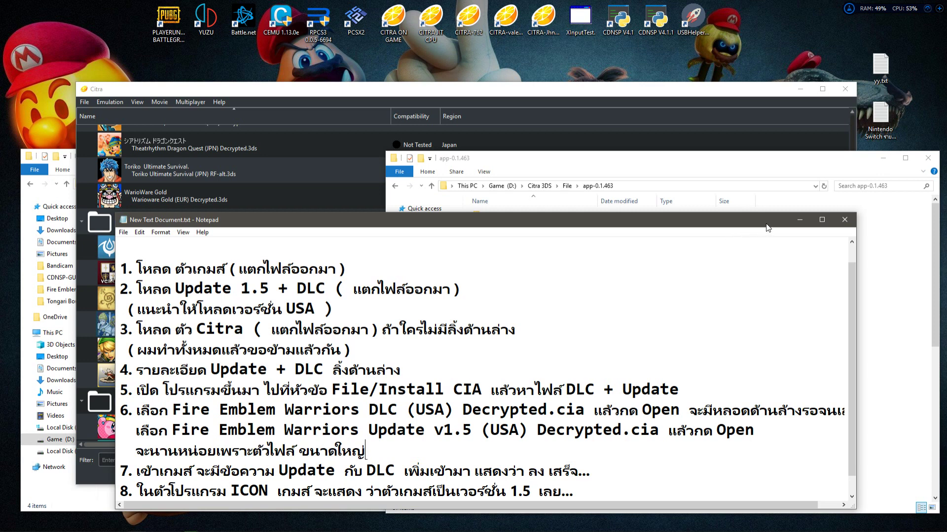
Check the DLC installation status in Citra and read the Update v1.5 line of instruction 6 in the Notepad guide.
{"action": "left_click", "coordinate": [660, 94]}
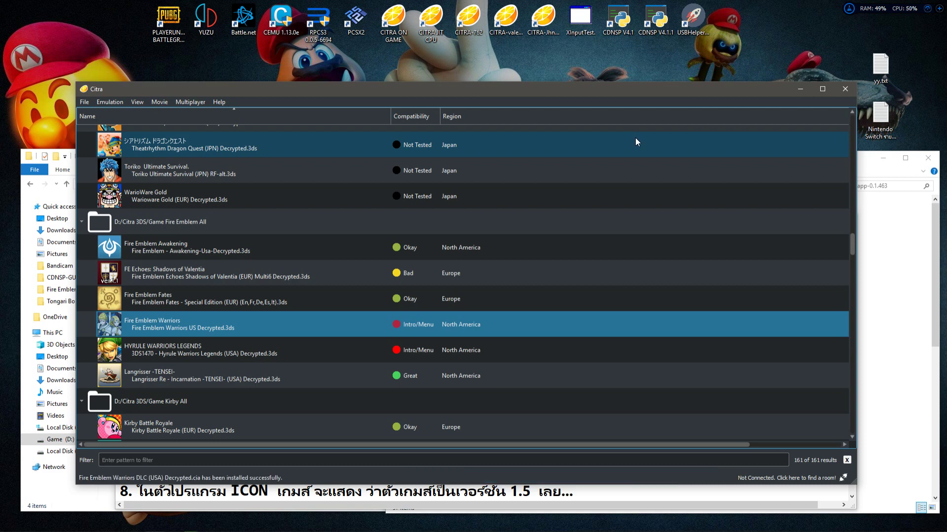
{"action": "left_click", "coordinate": [210, 492]}
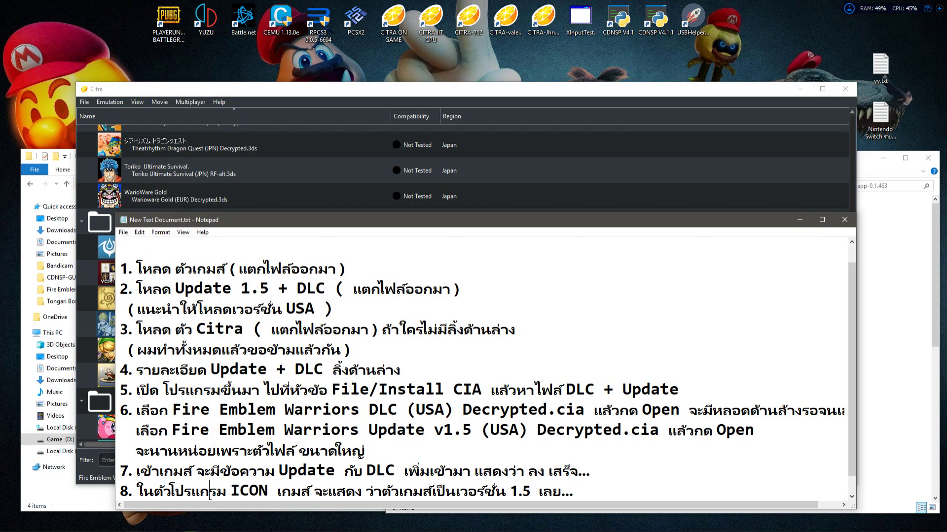
{"action": "left_click_drag", "start_coordinate": [135, 430], "coordinate": [754, 433]}
{"action": "left_click", "coordinate": [669, 433]}
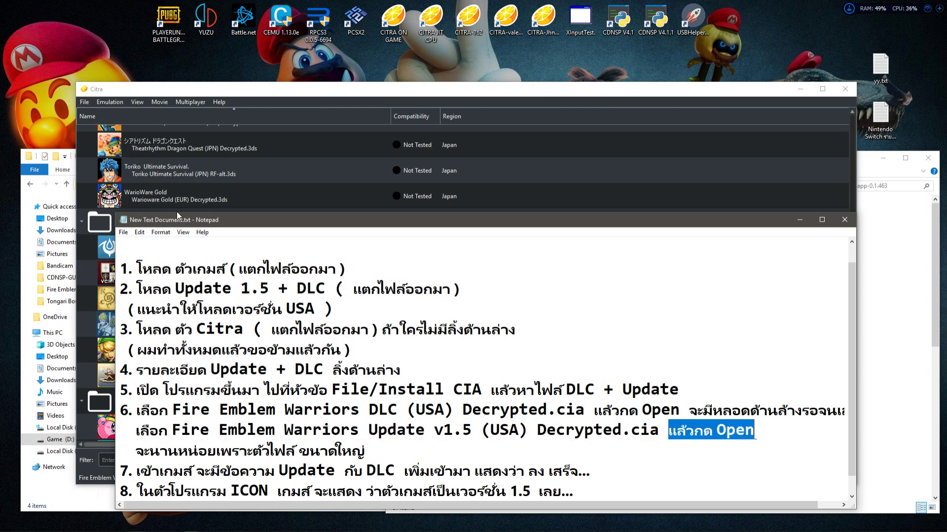
In Citra, install Fire Emblem Warriors Update v1.5 (USA) Decrypted.cia from Citra 3DS > Game Fire Emblem All > Fire Emblem Warriors Update 1.5 + DLC.
{"action": "left_click", "coordinate": [87, 102]}
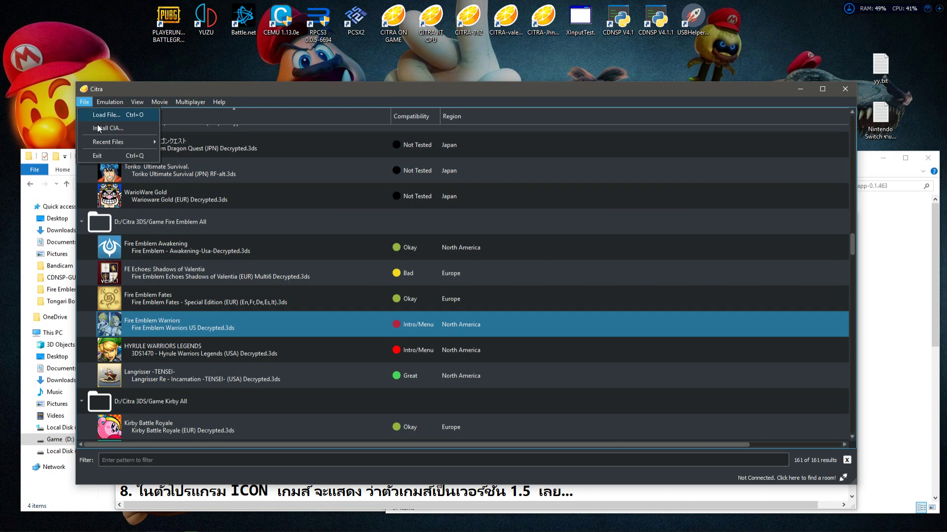
{"action": "left_click", "coordinate": [97, 127]}
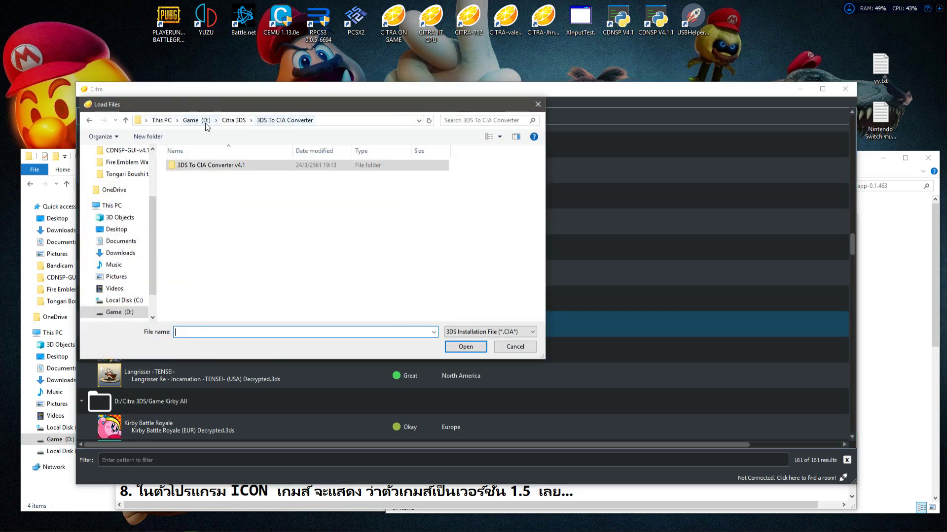
{"action": "left_click", "coordinate": [234, 120]}
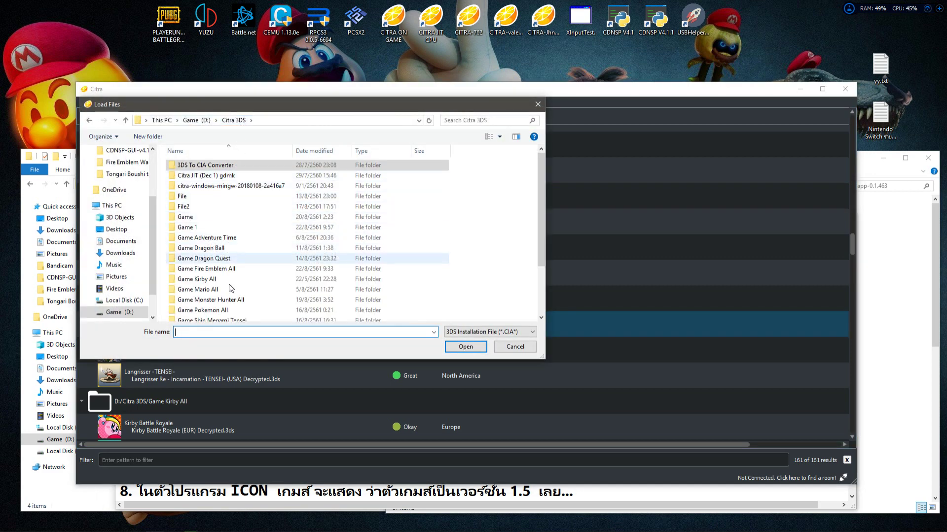
{"action": "double_click", "coordinate": [232, 269]}
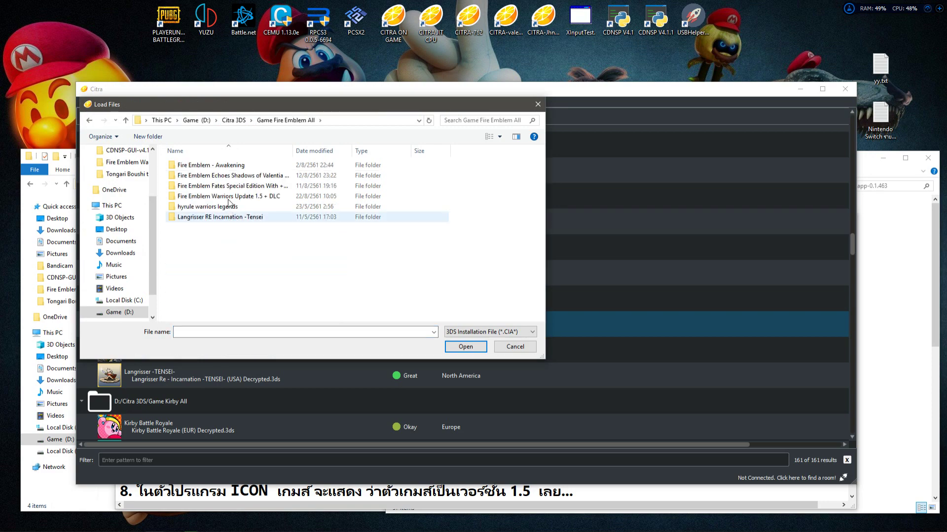
{"action": "double_click", "coordinate": [237, 196]}
{"action": "left_click", "coordinate": [247, 187]}
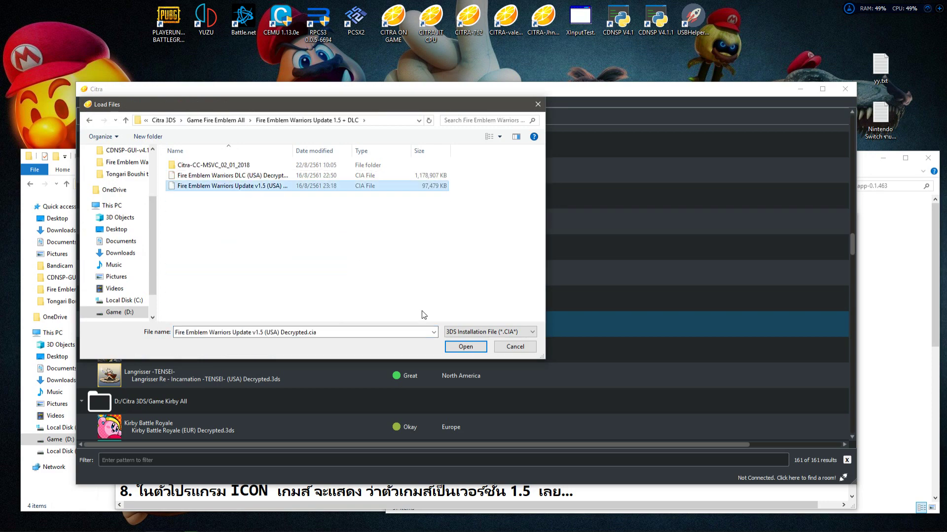
{"action": "left_click", "coordinate": [461, 347]}
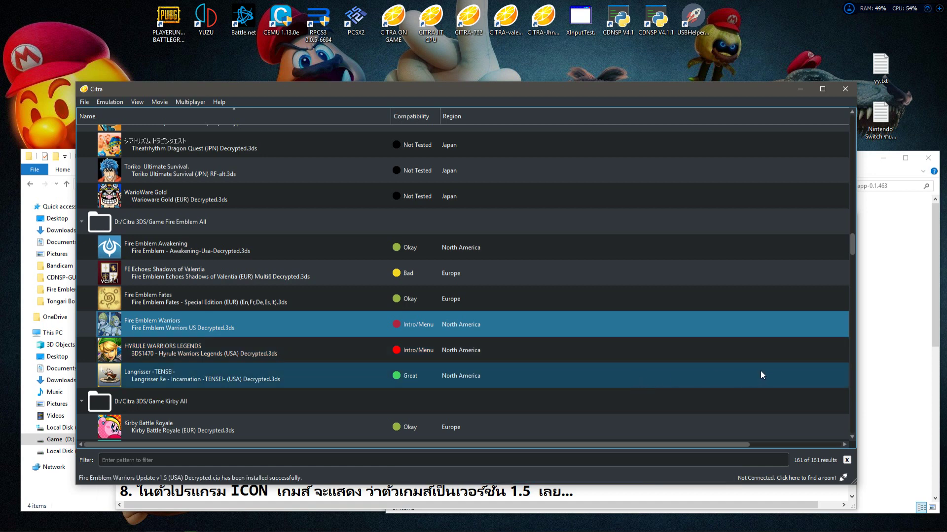
Return to the Notepad guide and read instruction 7 on checking the update and DLC messages in the game.
{"action": "left_click", "coordinate": [893, 353]}
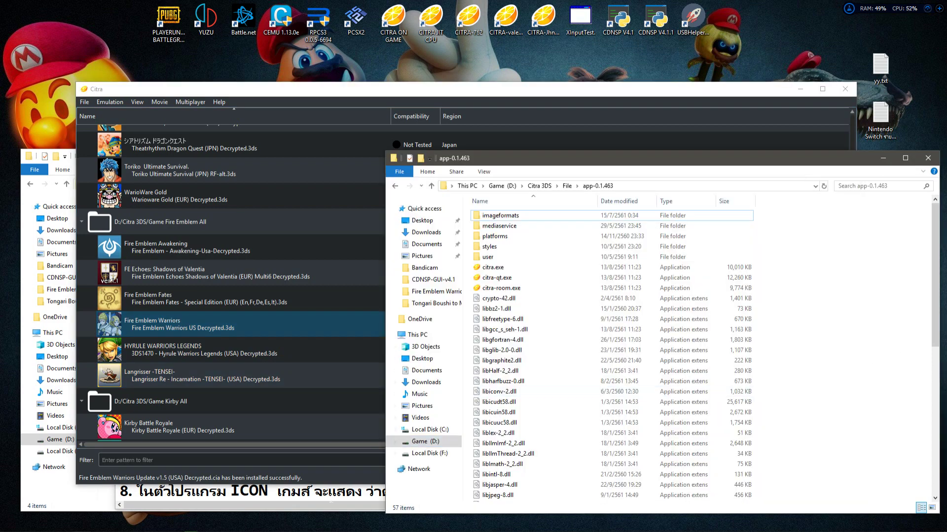
{"action": "left_click", "coordinate": [329, 491]}
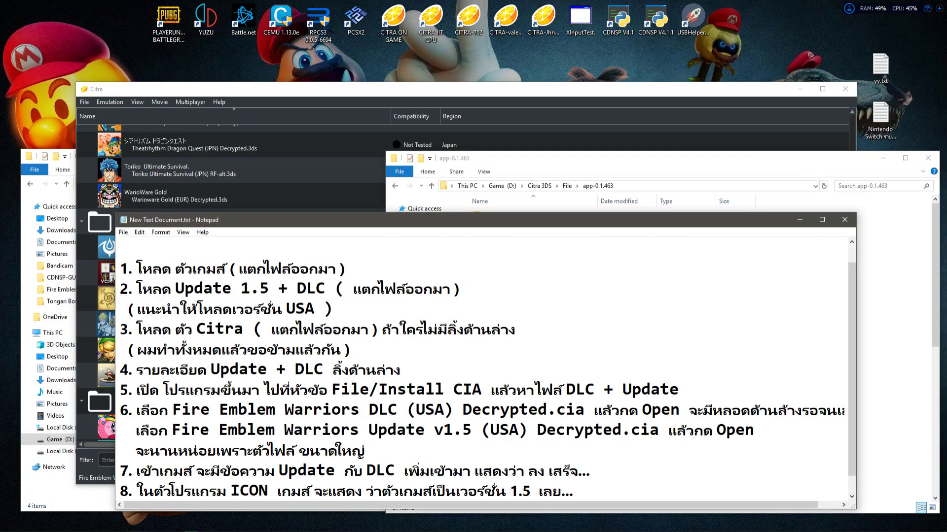
{"action": "scroll", "coordinate": [329, 473], "scroll_direction": "down", "scroll_amount": 1}
{"action": "left_click_drag", "start_coordinate": [136, 451], "coordinate": [590, 453]}
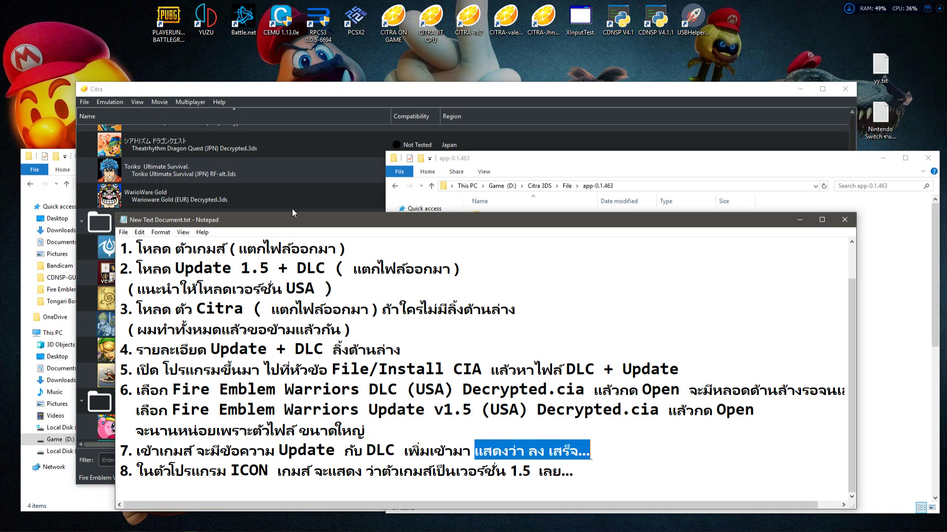
Launch Fire Emblem Warriors from Citra's game list, check its startup message, and return to the Notepad guide.
{"action": "left_click", "coordinate": [281, 93]}
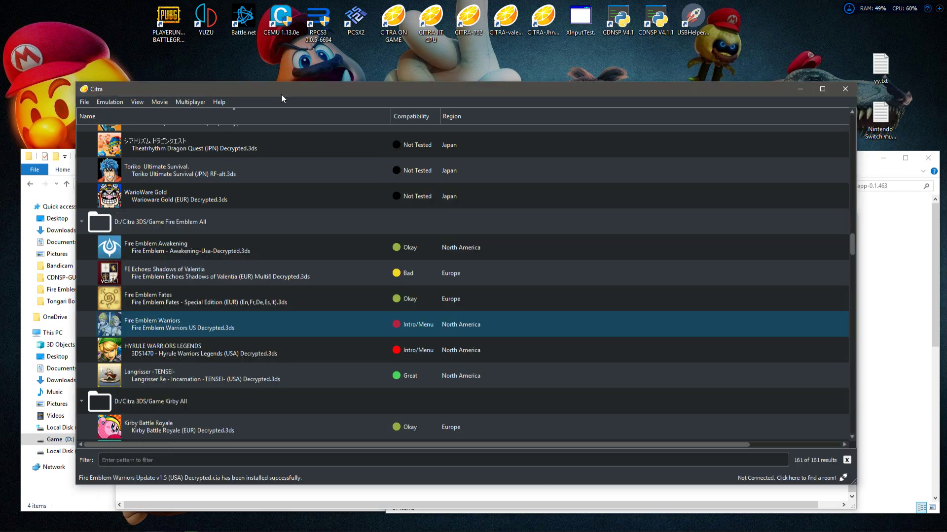
{"action": "left_click", "coordinate": [110, 102]}
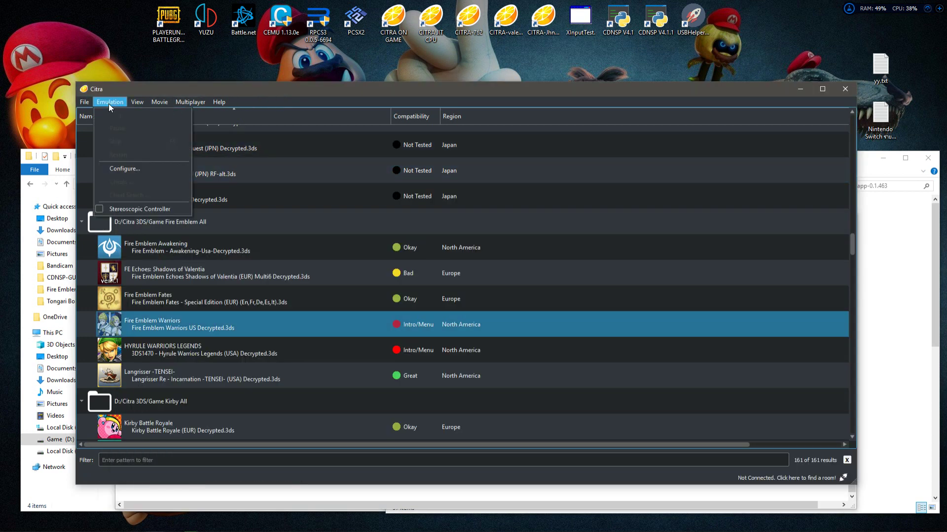
{"action": "left_click", "coordinate": [155, 330]}
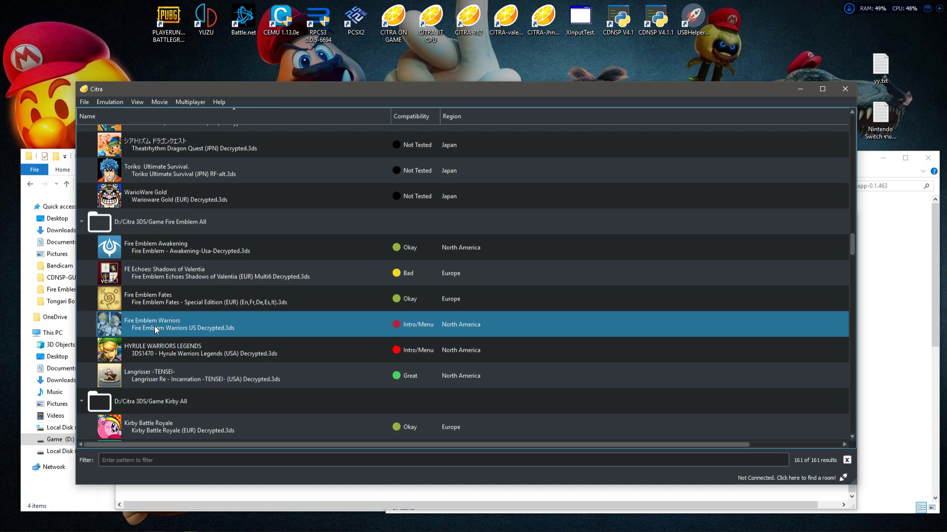
{"action": "double_click", "coordinate": [155, 326]}
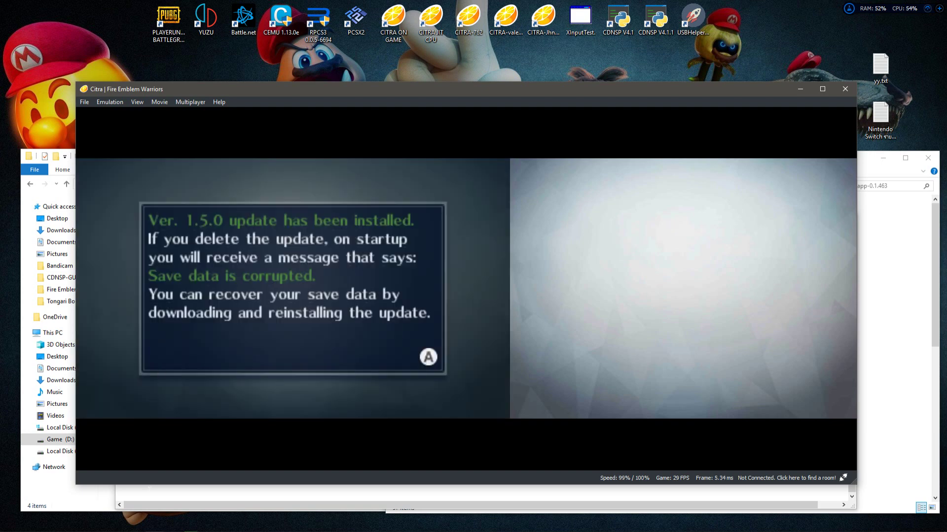
{"action": "key", "text": "alt+Tab"}
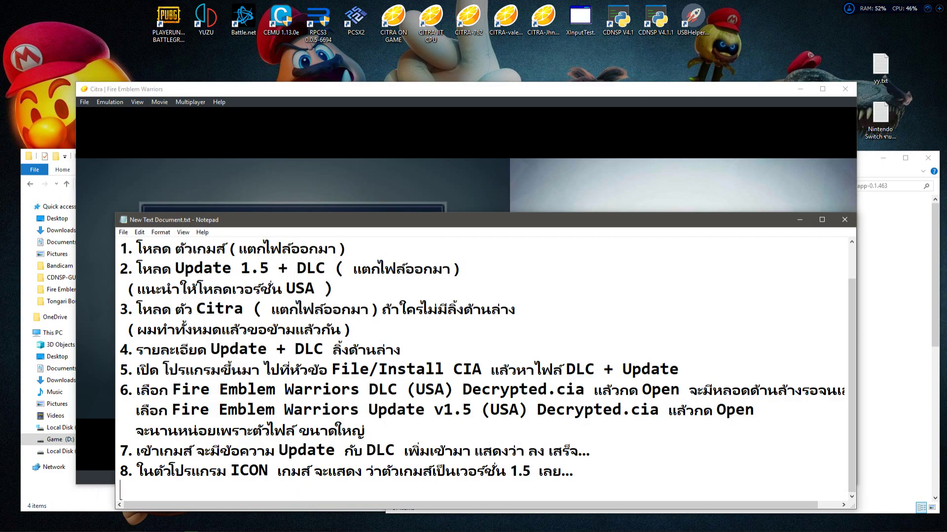
Highlight the wording on added messages in instruction 7 and "Update 1.5" in the guide's title.
{"action": "left_click_drag", "start_coordinate": [279, 450], "coordinate": [398, 450]}
{"action": "left_click_drag", "start_coordinate": [454, 458], "coordinate": [472, 458]}
{"action": "scroll", "coordinate": [446, 443], "scroll_direction": "up", "scroll_amount": 1}
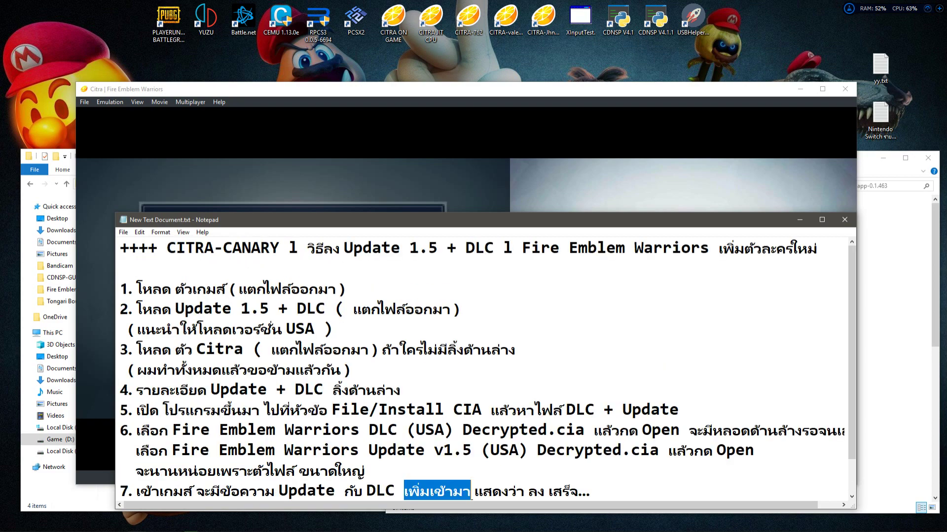
{"action": "left_click_drag", "start_coordinate": [344, 248], "coordinate": [437, 251]}
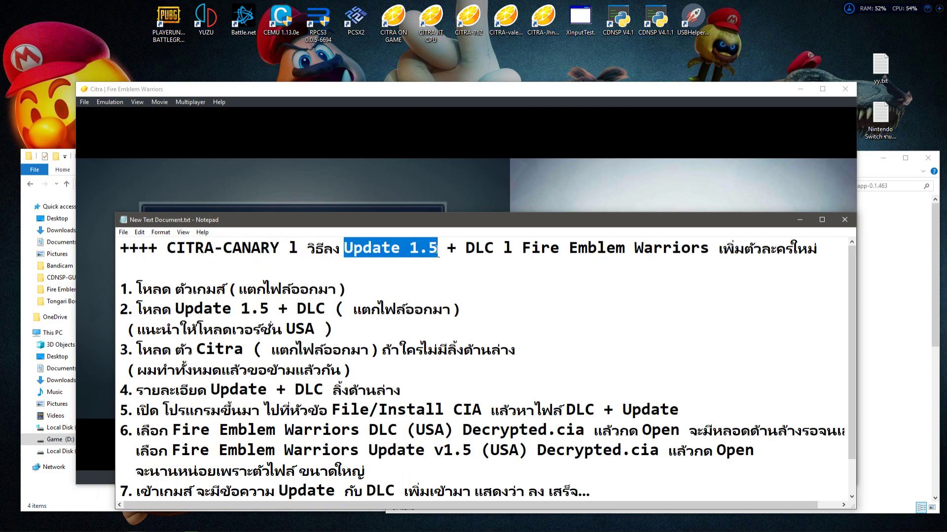
Switch to the game in Citra, continue past the update message, and page through the Update Contents notes to the last page.
{"action": "left_click", "coordinate": [429, 93]}
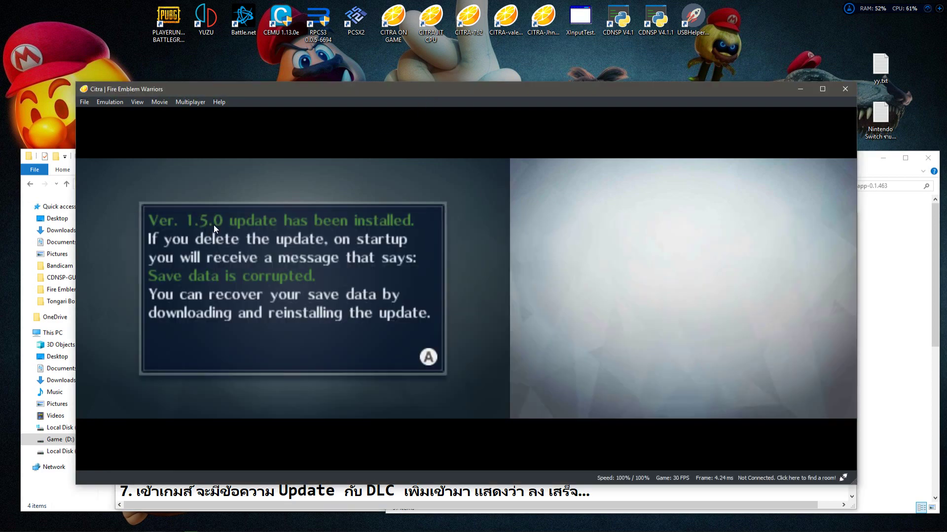
{"action": "key", "text": "a"}
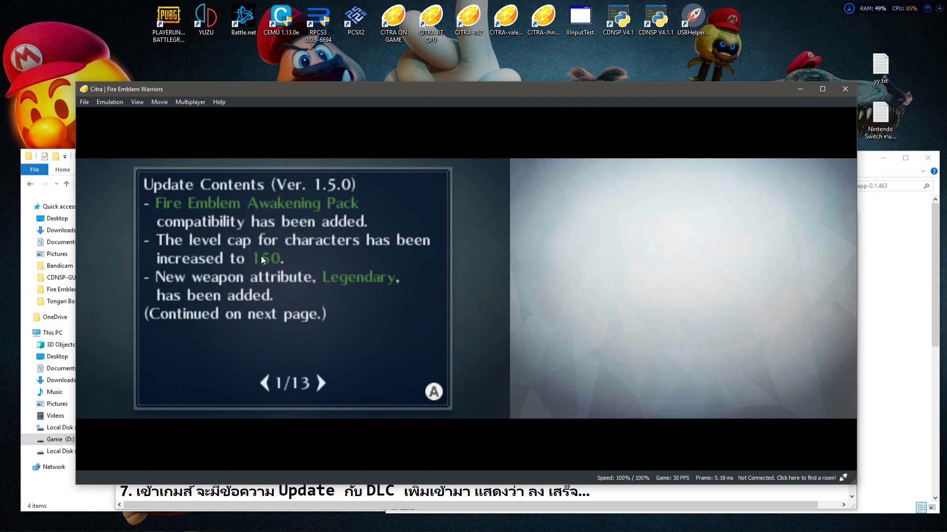
{"action": "key", "text": "Right"}
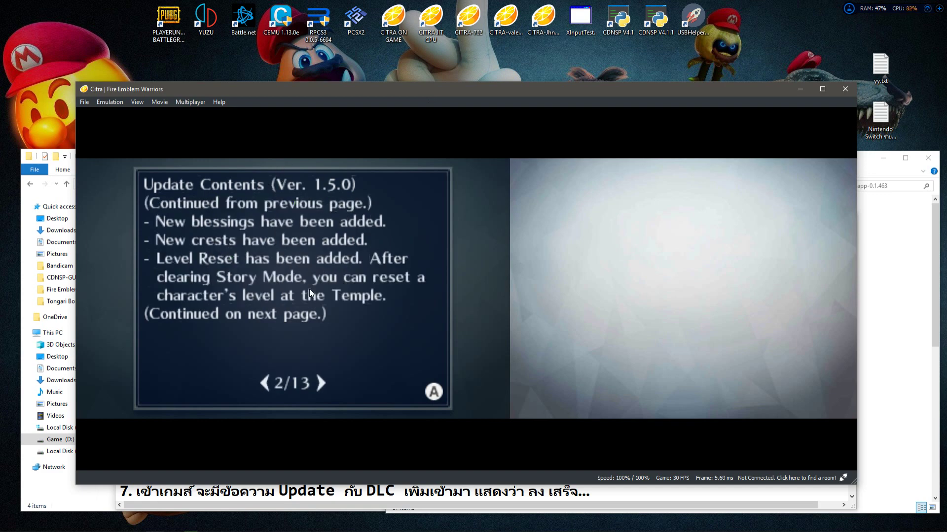
{"action": "key", "text": "Right"}
{"action": "key", "text": "Right"}
{"action": "key", "text": "Right"}
{"action": "key", "text": "Right"}
{"action": "key", "text": "Right"}
{"action": "key", "text": "Right"}
{"action": "key", "text": "Right"}
{"action": "key", "text": "Right"}
{"action": "key", "text": "Right"}
{"action": "key", "text": "Right"}
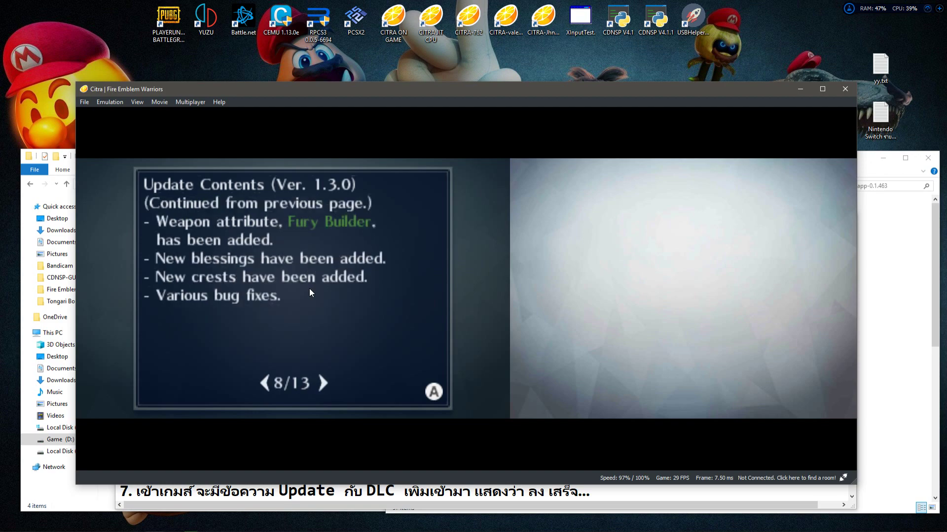
{"action": "key", "text": "Right"}
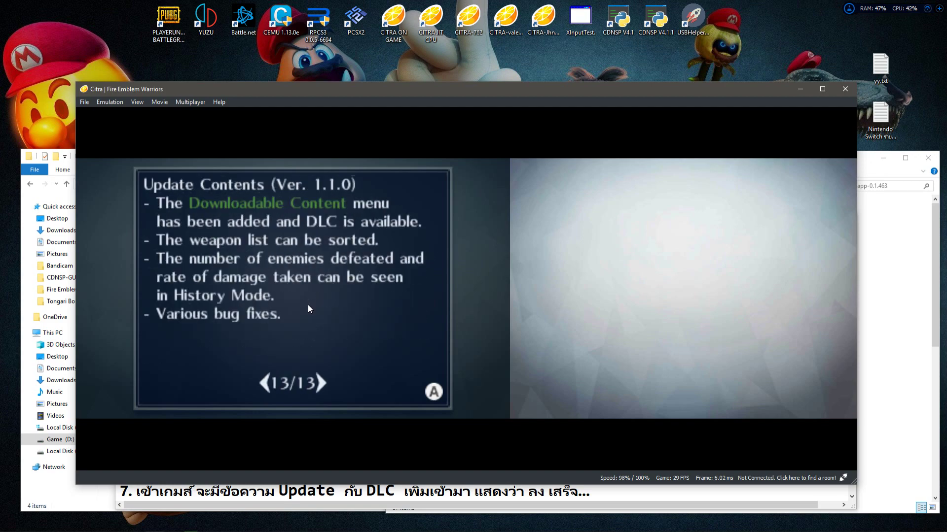
Highlight "DLC" in the Notepad guide's title, then continue through the game's DLC notice to its main menu.
{"action": "left_click", "coordinate": [317, 491]}
{"action": "left_click_drag", "start_coordinate": [467, 249], "coordinate": [493, 250]}
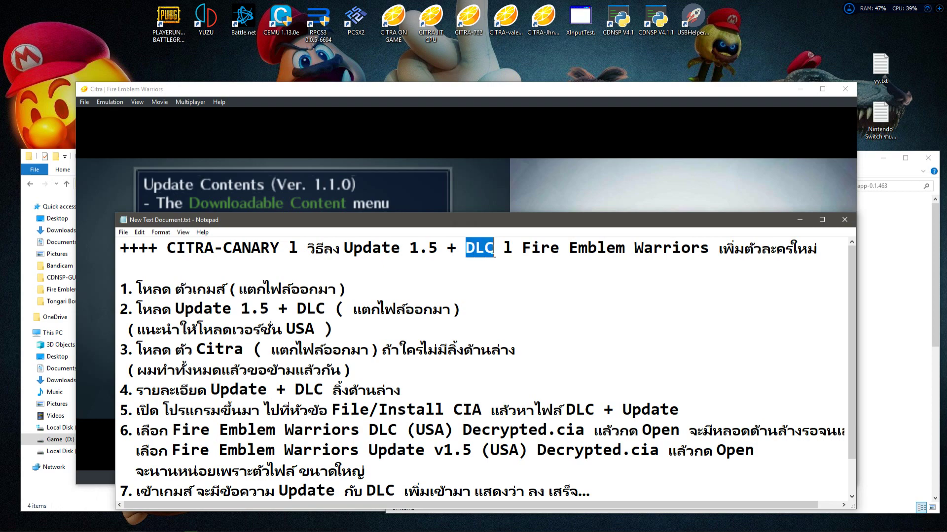
{"action": "left_click", "coordinate": [420, 137]}
{"action": "key", "text": "a"}
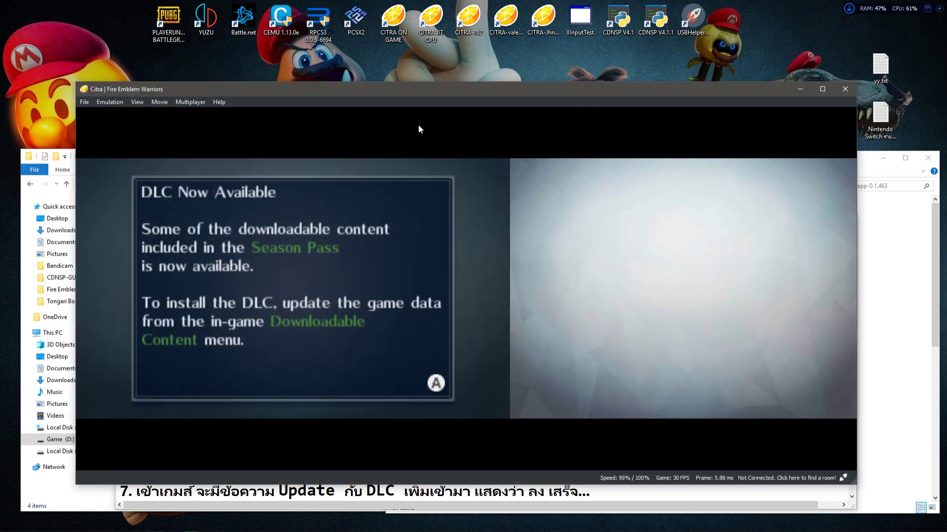
{"action": "key", "text": "a"}
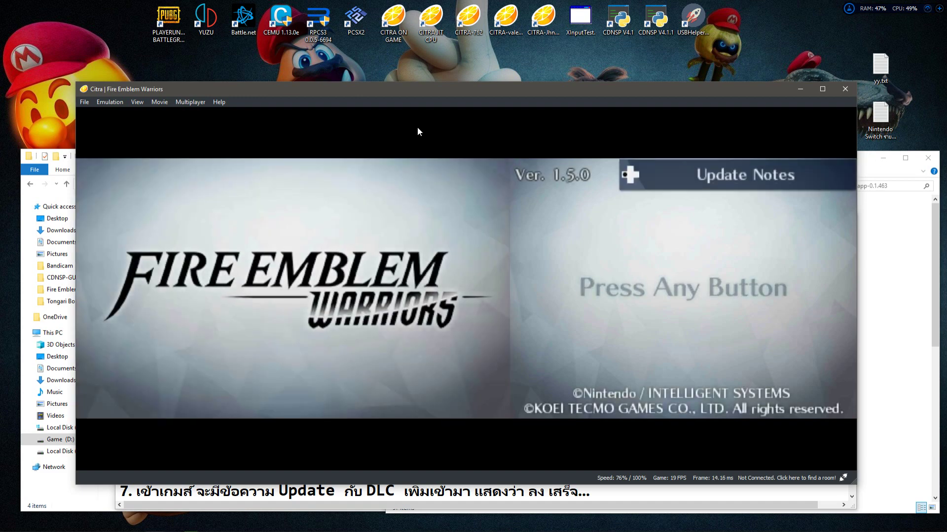
{"action": "key", "text": "a"}
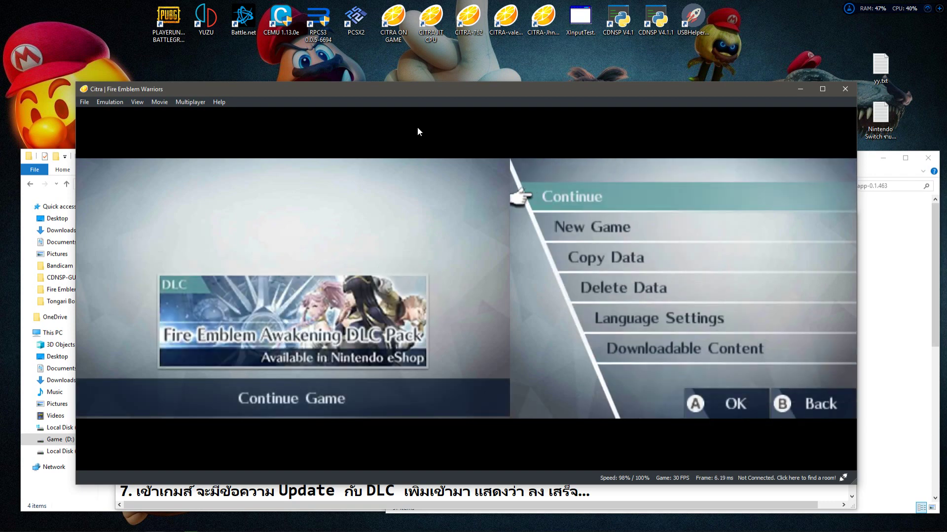
Open Language Settings from the game's main menu, look through the languages, and go back without choosing one.
{"action": "key", "text": "Down"}
{"action": "key", "text": "Down"}
{"action": "key", "text": "Down"}
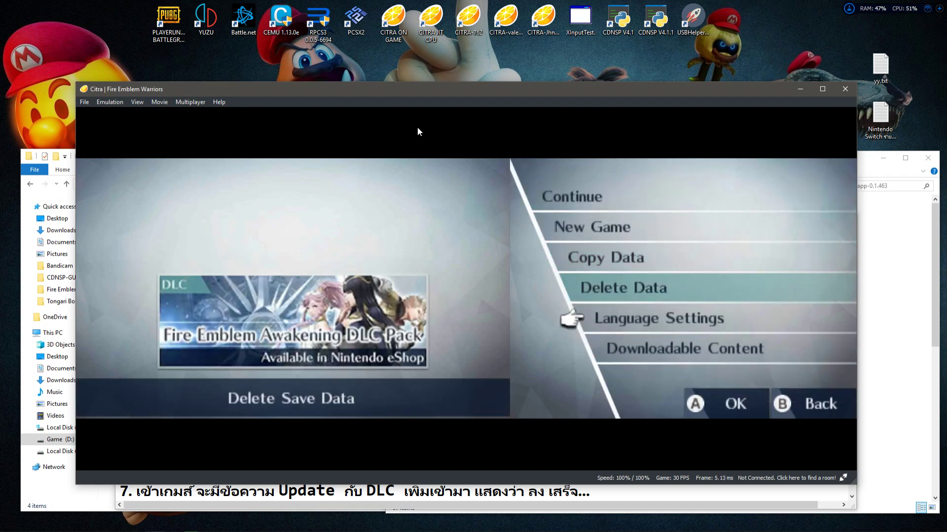
{"action": "key", "text": "Down"}
{"action": "key", "text": "Down"}
{"action": "key", "text": "Up"}
{"action": "key", "text": "a"}
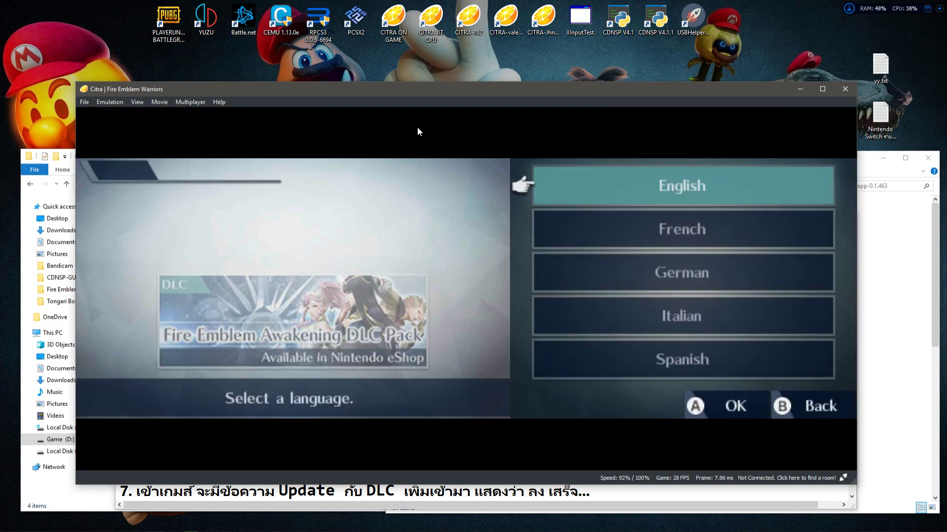
{"action": "key", "text": "Down"}
{"action": "key", "text": "Down"}
{"action": "key", "text": "Down"}
{"action": "key", "text": "Down"}
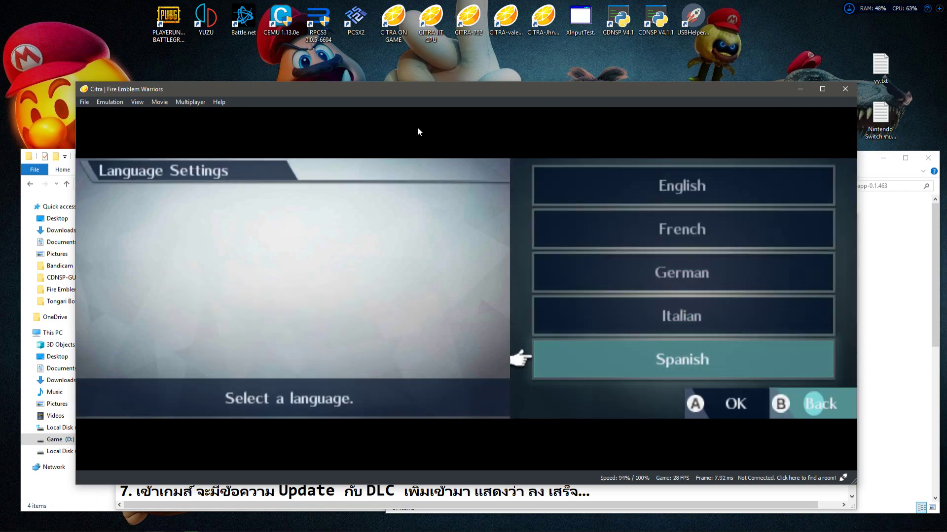
{"action": "key", "text": "s"}
Select Downloadable Content in the game's main menu, then return to the main menu from the title screen.
{"action": "key", "text": "Up"}
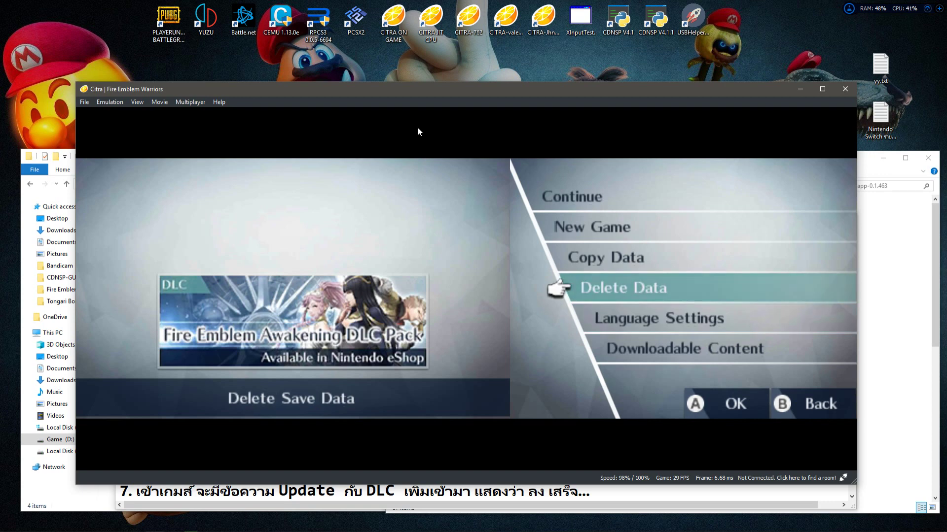
{"action": "key", "text": "Up"}
{"action": "key", "text": "Up"}
{"action": "key", "text": "Down"}
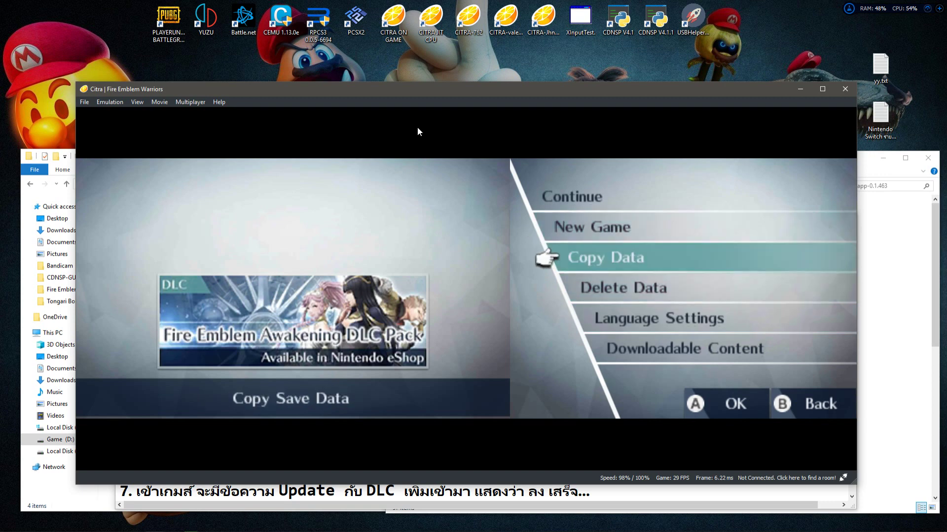
{"action": "key", "text": "Down"}
{"action": "key", "text": "Down"}
{"action": "key", "text": "Down"}
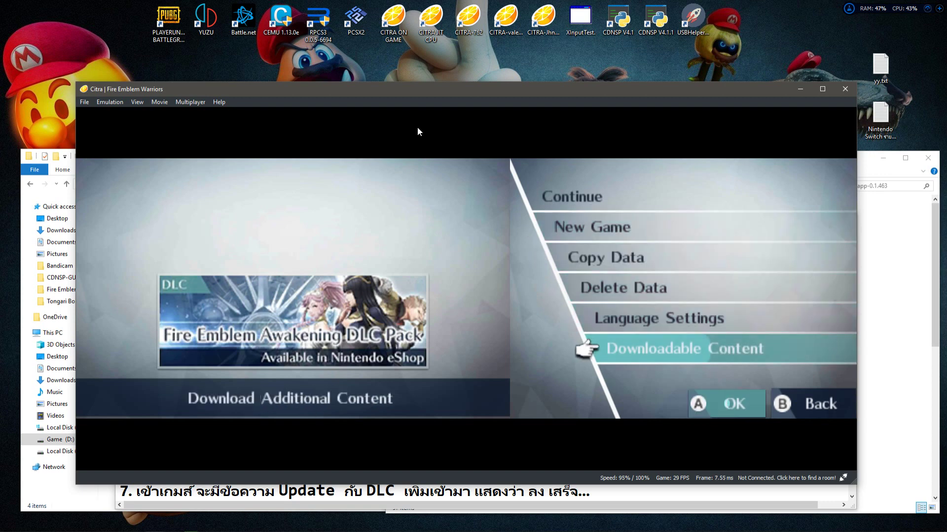
{"action": "key", "text": "a"}
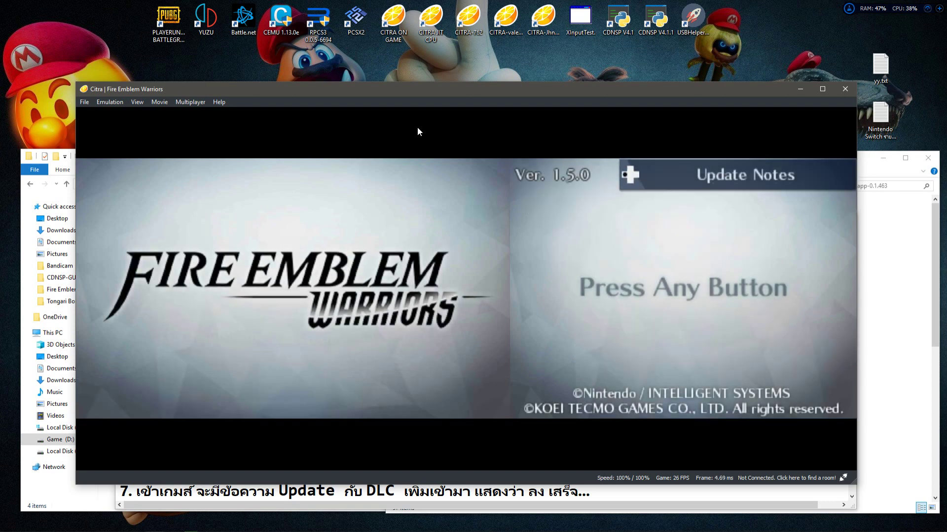
{"action": "key", "text": "a"}
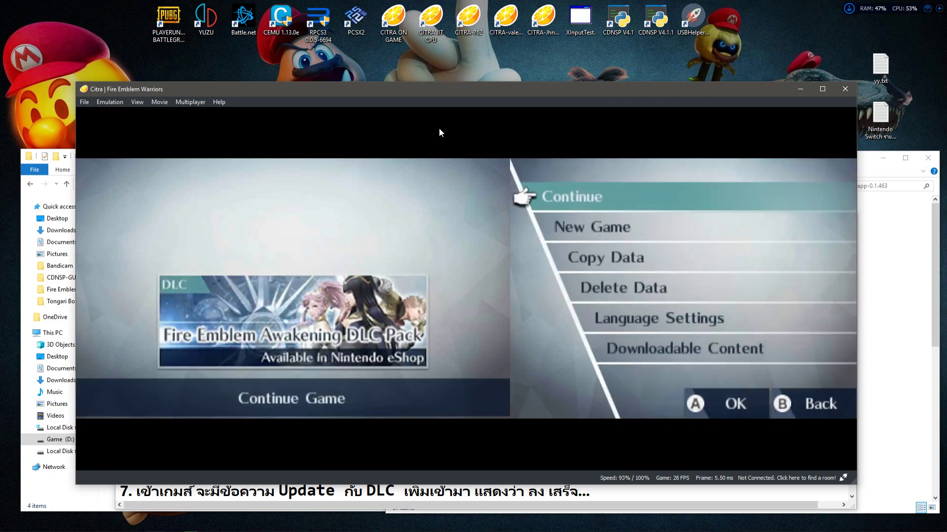
Read instruction 8 in the Notepad guide and return the game to its title screen to check the version.
{"action": "left_click", "coordinate": [308, 504]}
{"action": "scroll", "coordinate": [483, 364], "scroll_direction": "down", "scroll_amount": 1}
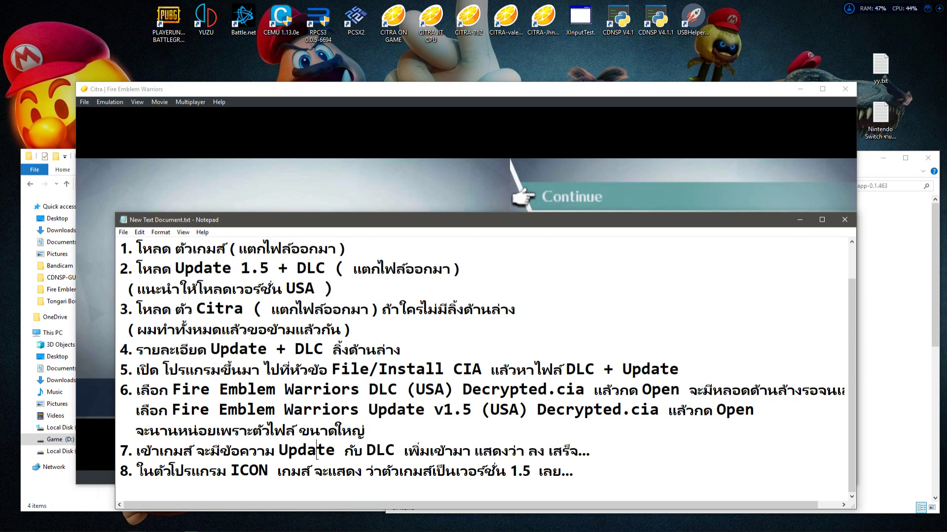
{"action": "left_click_drag", "start_coordinate": [137, 471], "coordinate": [562, 474]}
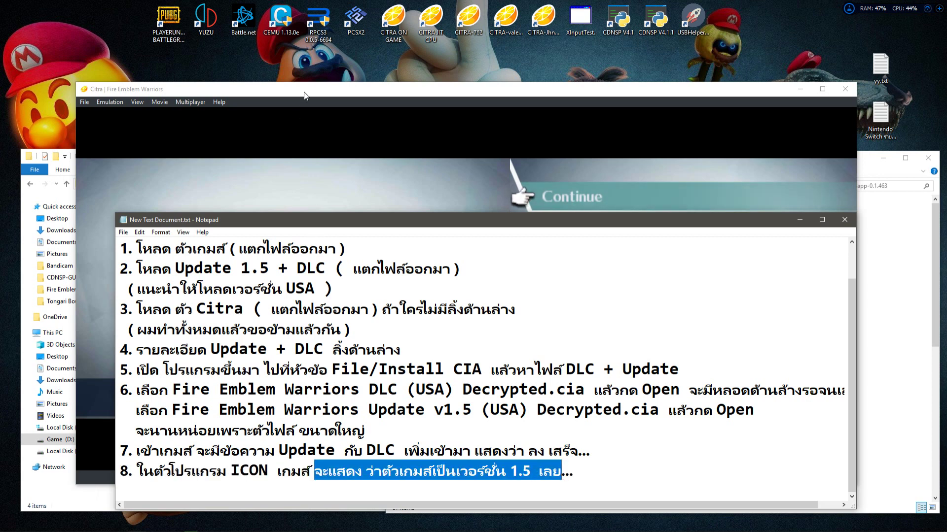
{"action": "left_click", "coordinate": [286, 118]}
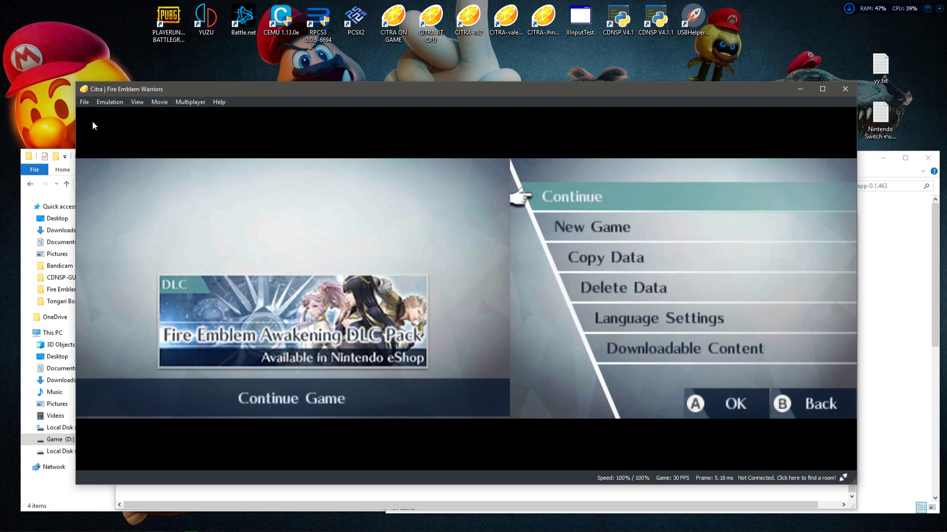
{"action": "key", "text": "z"}
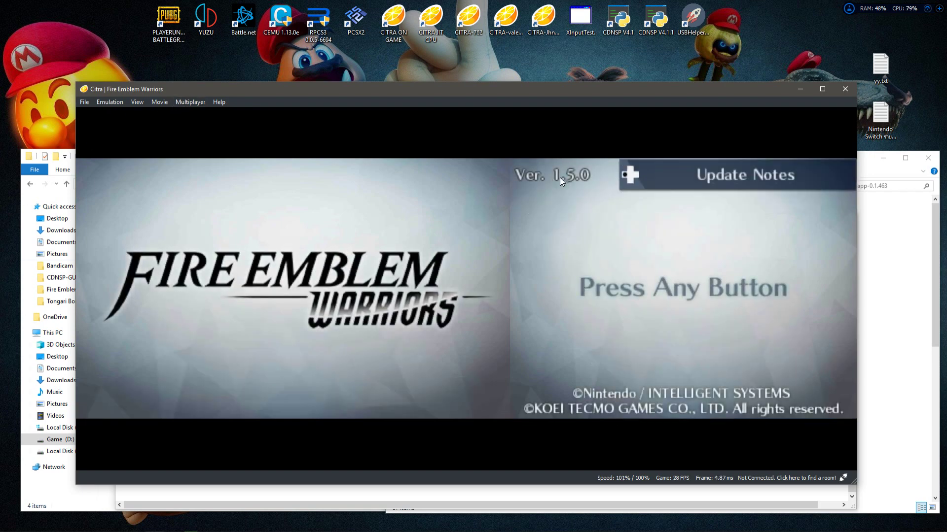
Stop the running game, close Citra, and relaunch it from its desktop shortcut.
{"action": "left_click", "coordinate": [112, 102]}
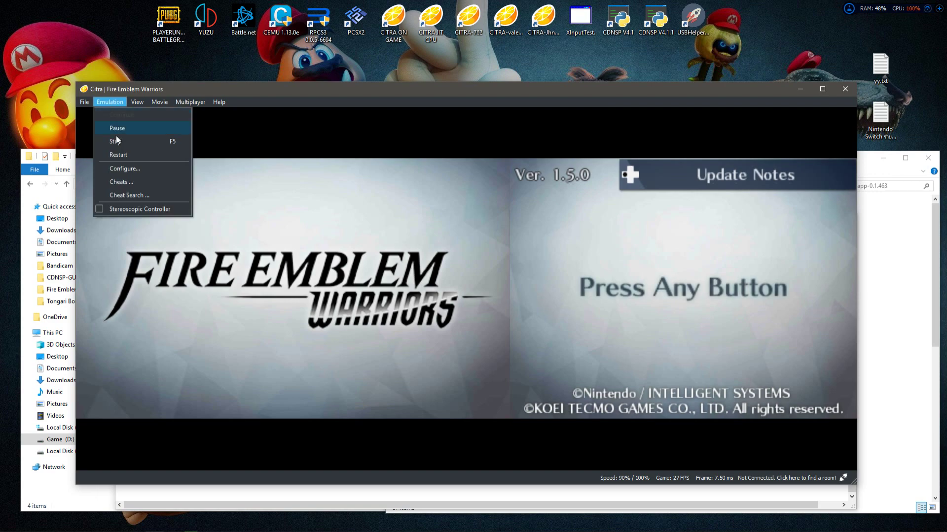
{"action": "left_click", "coordinate": [116, 140]}
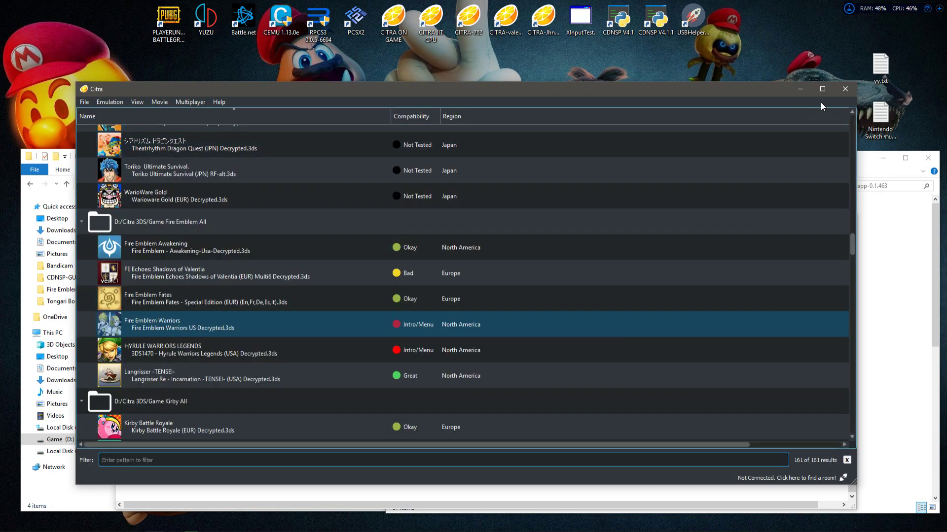
{"action": "left_click", "coordinate": [843, 89]}
{"action": "left_click", "coordinate": [541, 30]}
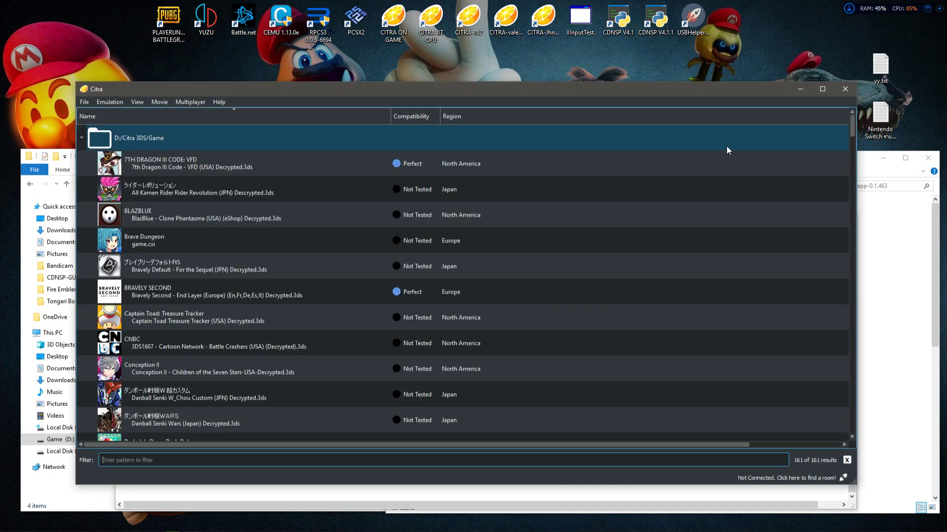
Find and select Fire Emblem Warriors under D:/Citra 3DS/Game Fire Emblem All to check its icon.
{"action": "scroll", "coordinate": [482, 237], "scroll_direction": "down", "scroll_amount": 5}
{"action": "scroll", "coordinate": [480, 238], "scroll_direction": "down", "scroll_amount": 12}
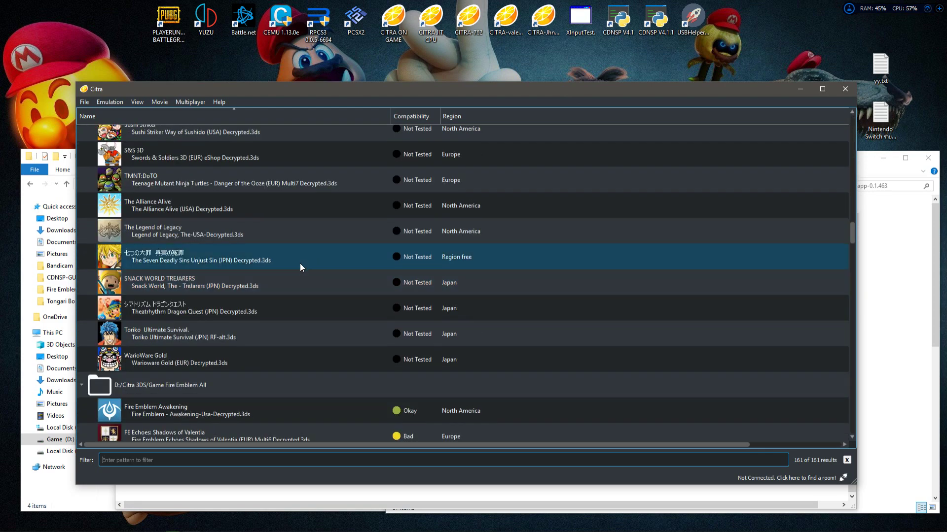
{"action": "scroll", "coordinate": [268, 268], "scroll_direction": "up", "scroll_amount": 1}
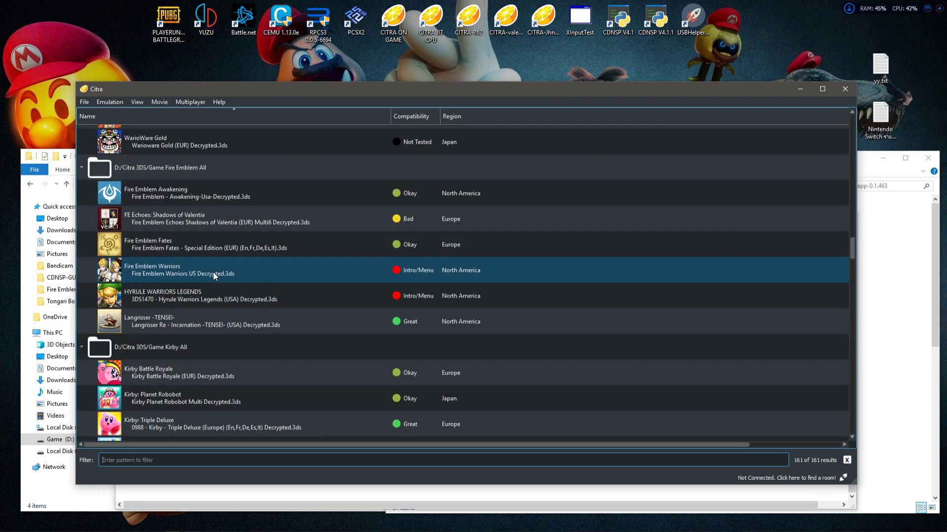
{"action": "left_click", "coordinate": [169, 270]}
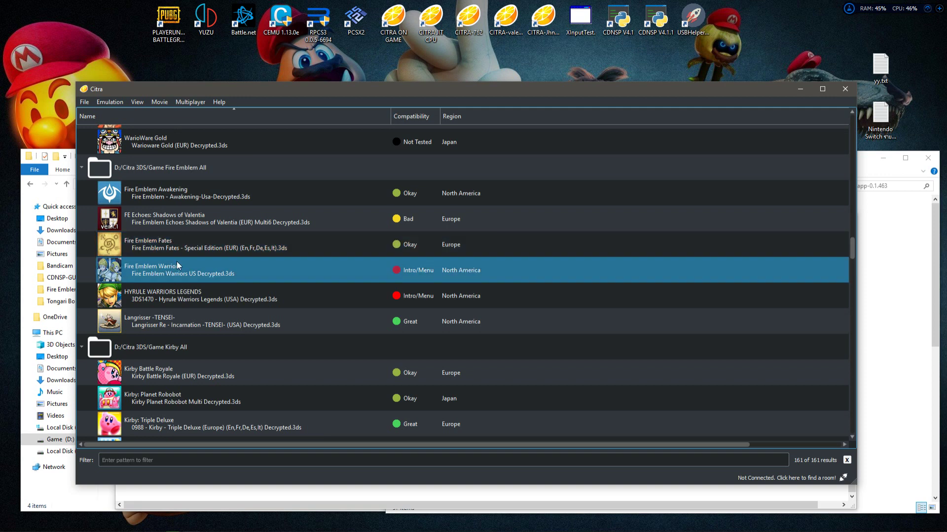
Switch to the Notepad guide and add the closing line "ก็ขอจบเพียงเท่านี้ครับ ......" below instruction 8.
{"action": "left_click", "coordinate": [887, 267]}
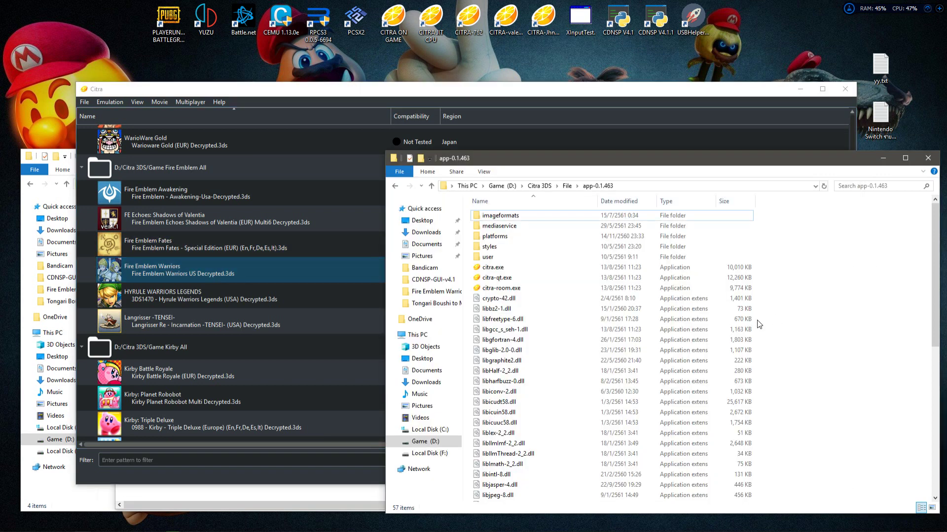
{"action": "left_click", "coordinate": [324, 508]}
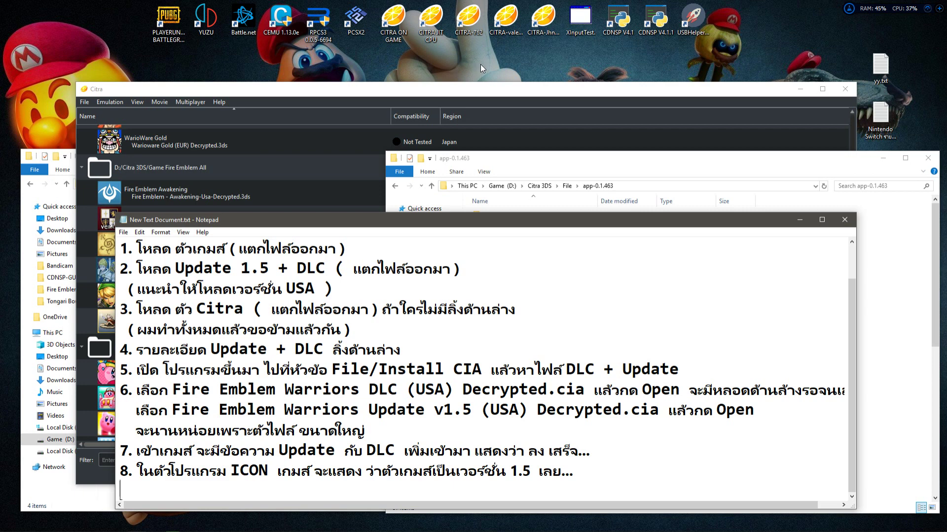
{"action": "type", "text": "ก็ขอจบเพียว"}
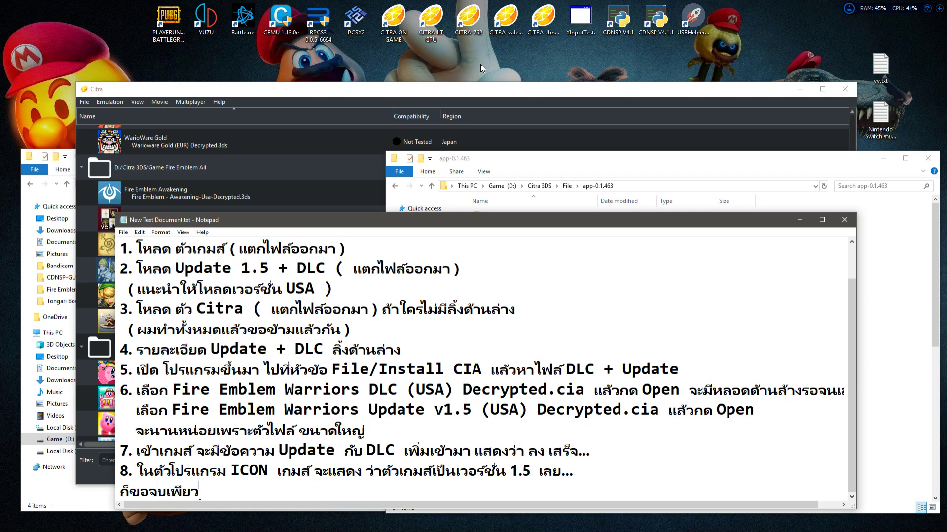
{"action": "type", "text": "เท่านั"}
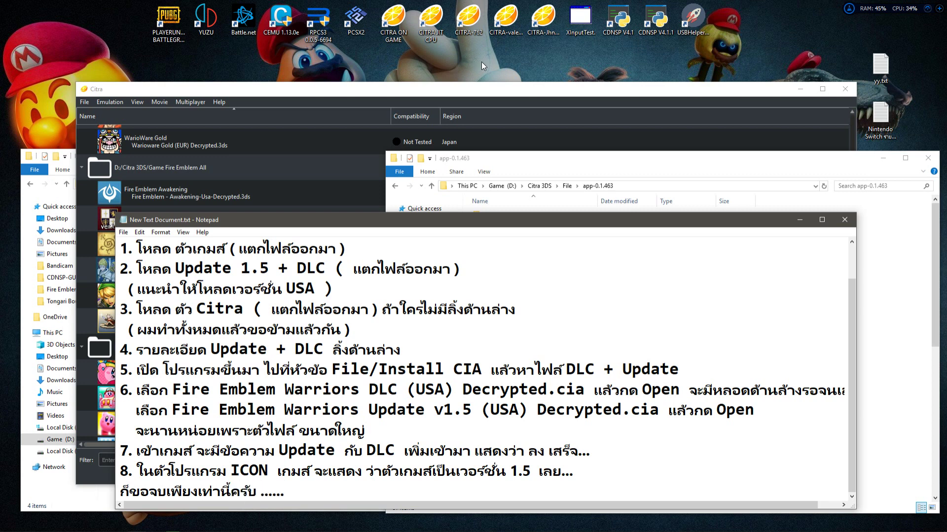
{"action": "left_click", "coordinate": [499, 62]}
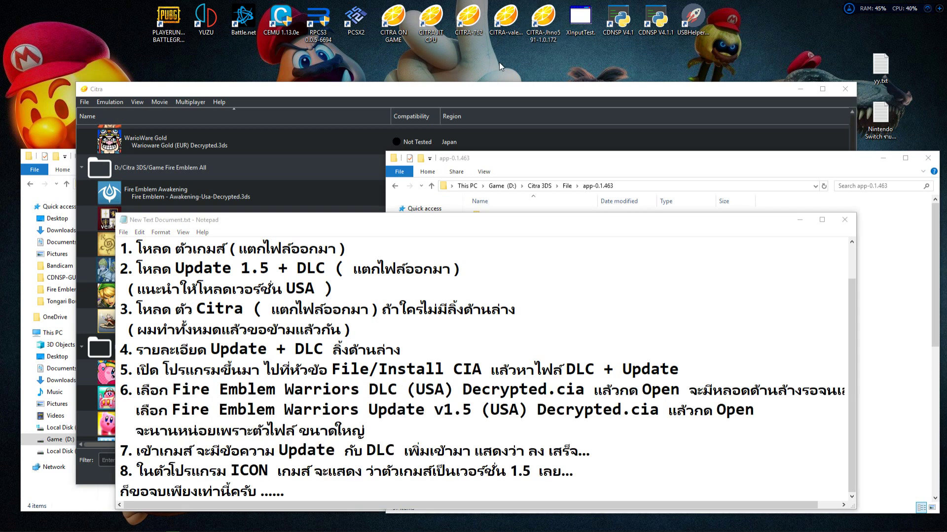